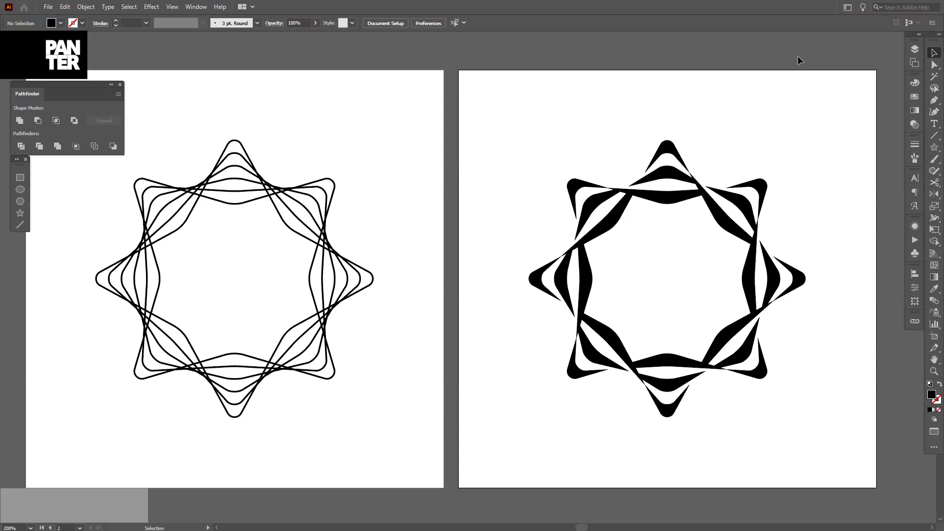
Select and deselect the blended star, then pan across both finished star artboards.
click(346, 243)
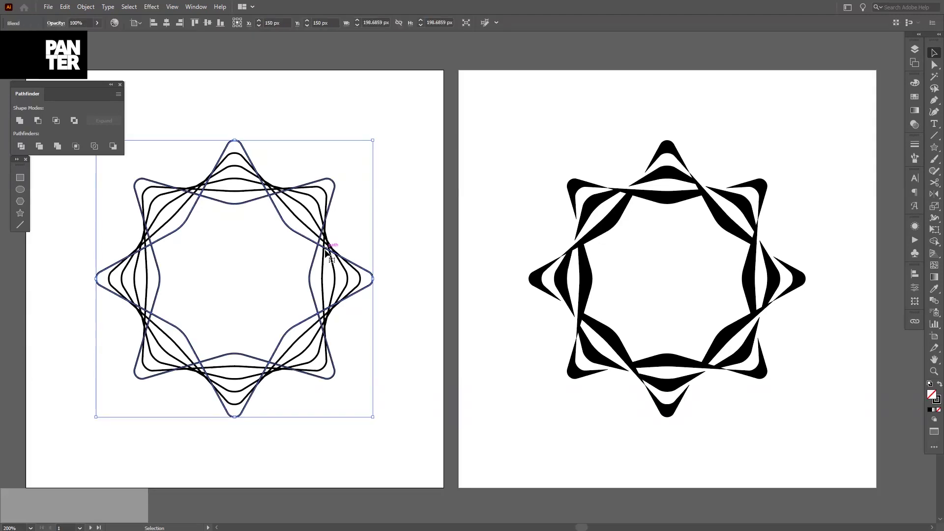
click(594, 274)
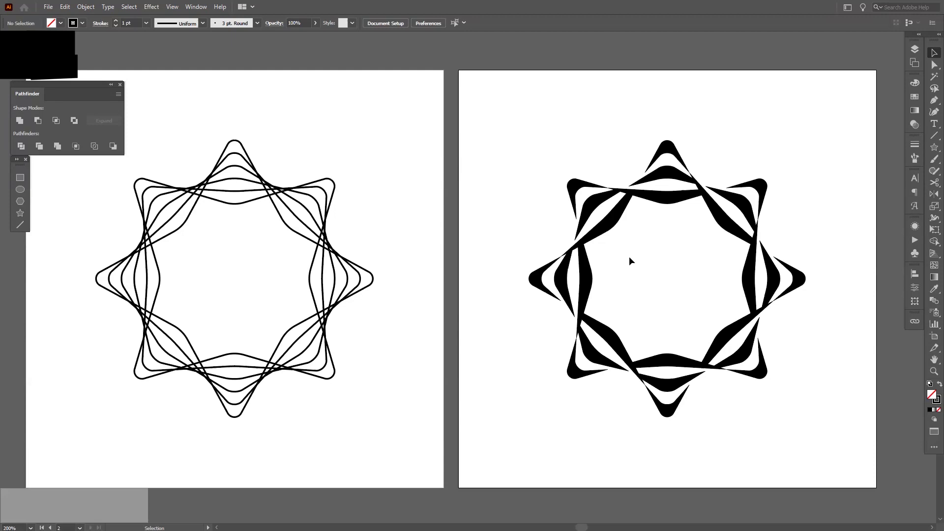
drag(634, 260, 483, 265)
scroll(482, 265, down, 2)
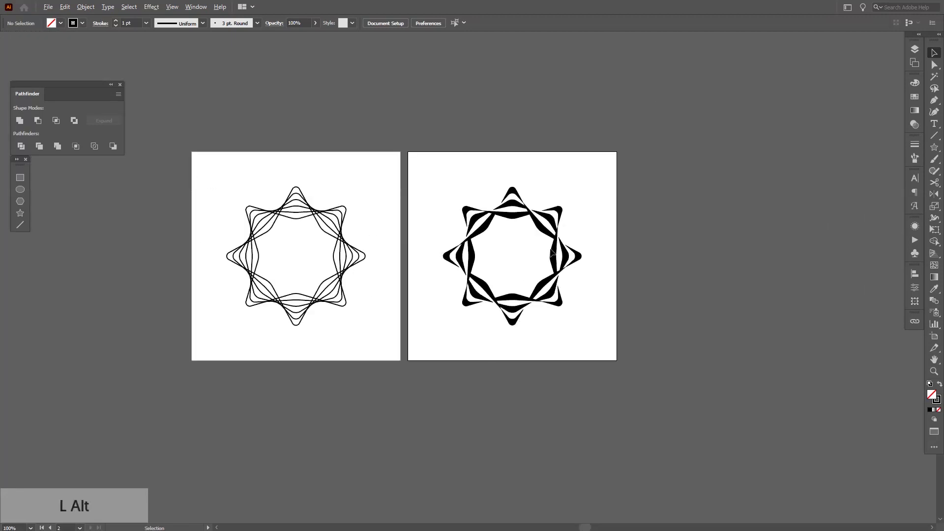
drag(552, 254, 354, 251)
Add a new artboard from the Artboards panel and pan it into view.
click(914, 63)
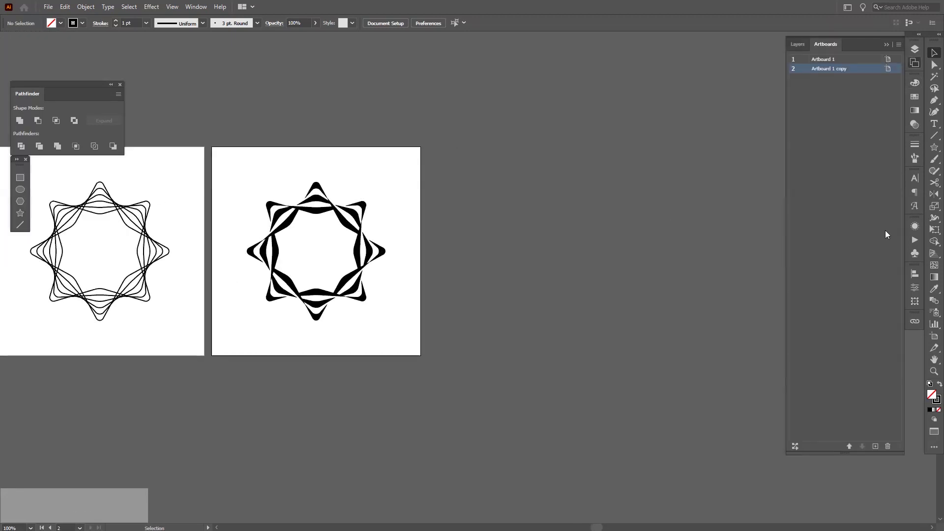
click(875, 445)
click(886, 44)
key(space)
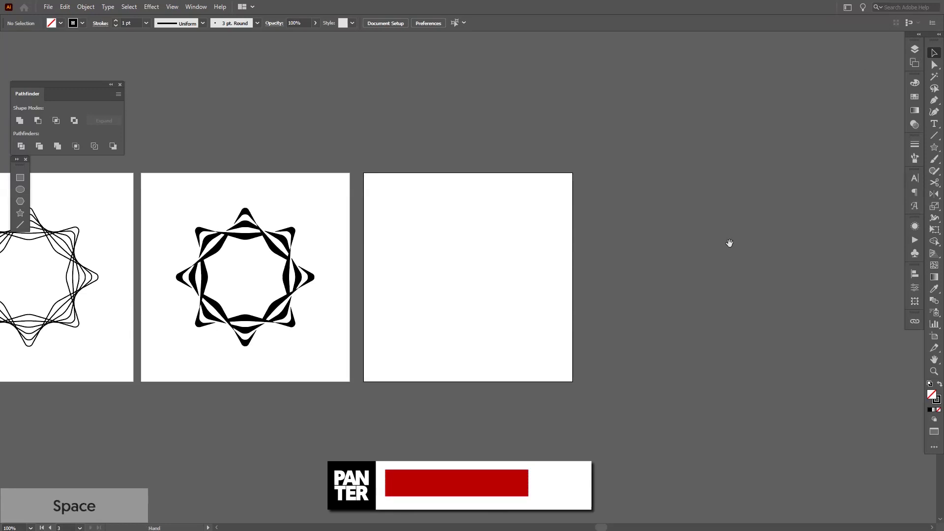
drag(729, 244, 593, 221)
Move Artboard 3 to the right of the two star artboards.
key(shift+o)
scroll(560, 251, down, 2)
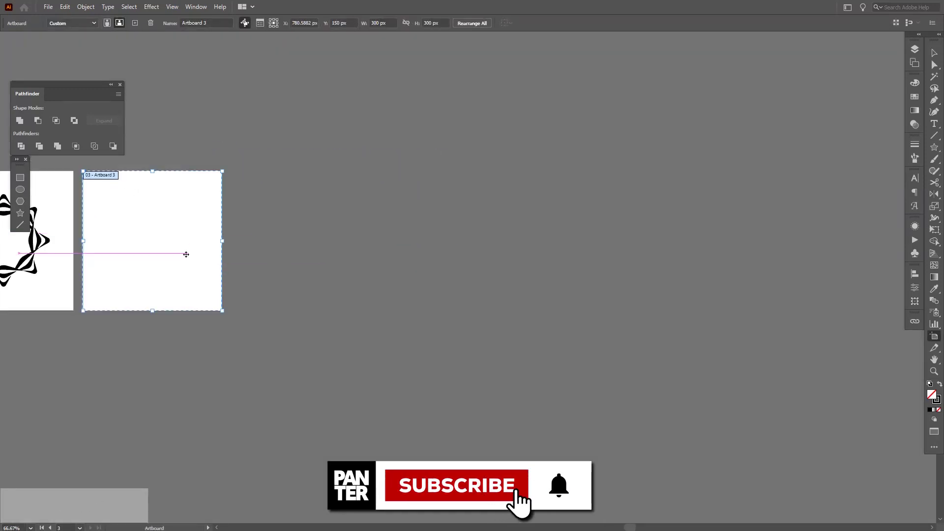
drag(185, 255, 664, 255)
scroll(421, 236, up, 2)
mouse_move(420, 236)
mouse_down()
mouse_move(597, 257)
mouse_move(558, 221)
mouse_up()
key(v)
scroll(562, 267, up, 1)
key(space)
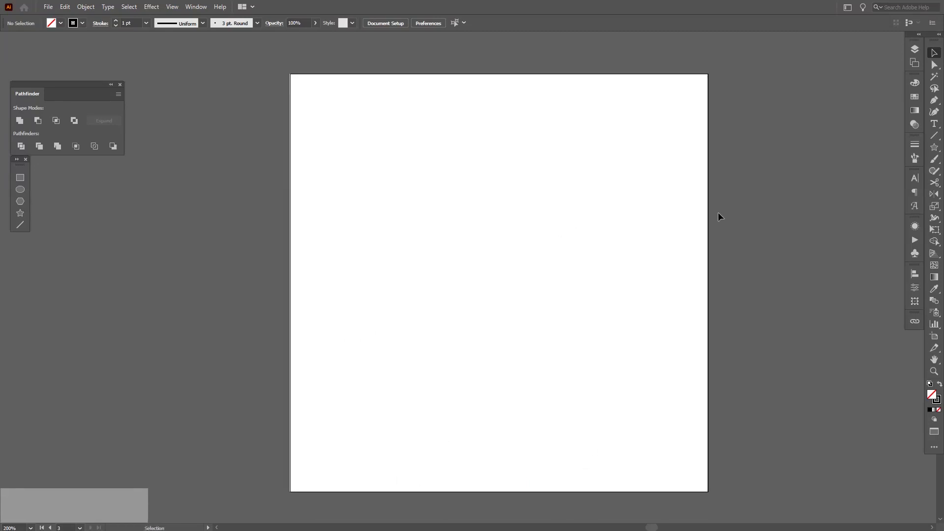
Draw an upright four-pointed star outward from the new artboard's centre with the Star tool.
click(934, 148)
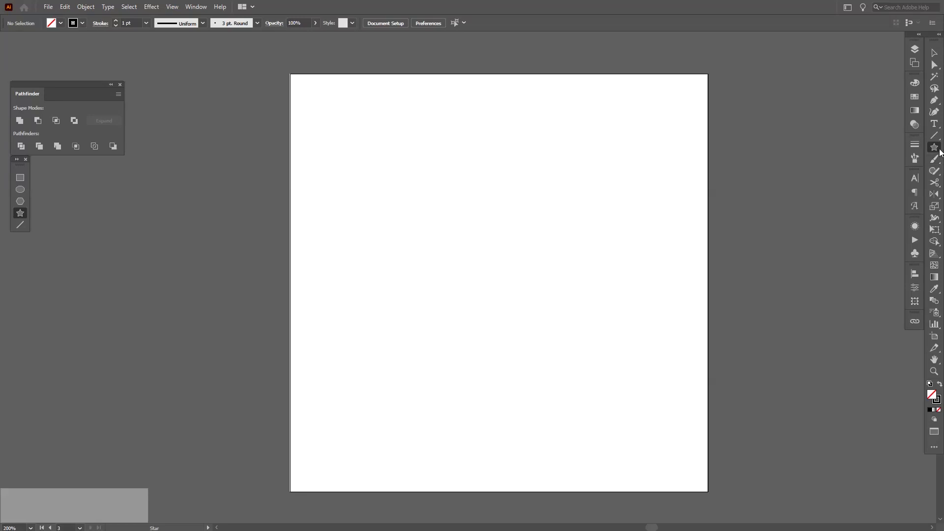
drag(934, 147, 867, 195)
drag(498, 282, 635, 349)
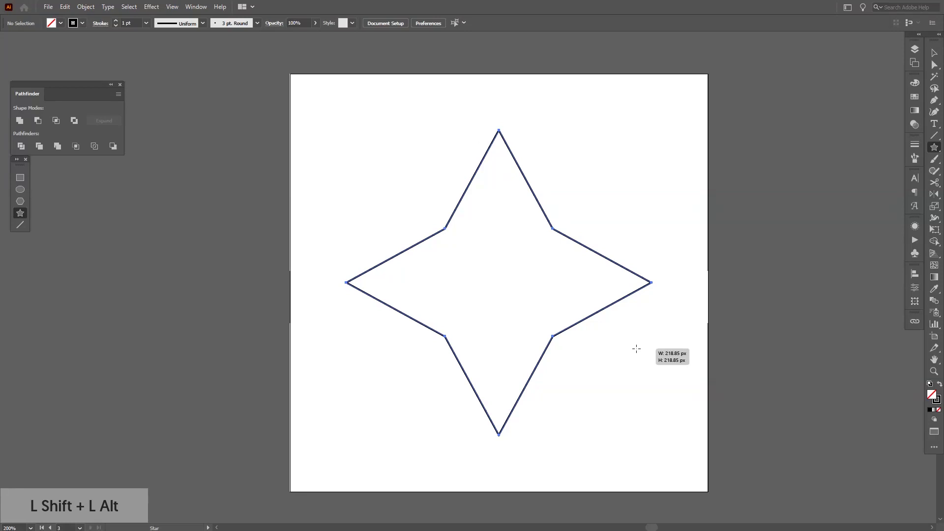
drag(636, 349, 636, 337)
key(Up)
key(Down)
key(Down)
key(Up)
key(Up)
key(Down)
key(shift)
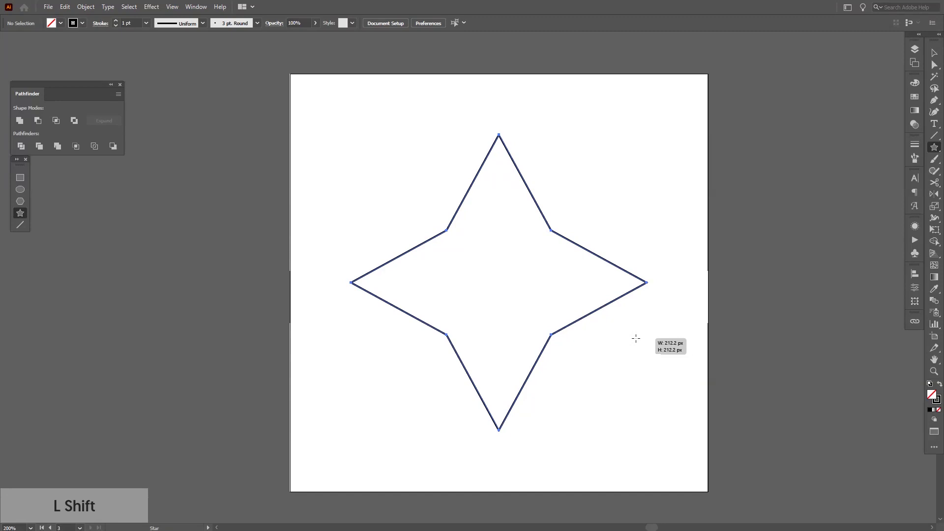
key(v)
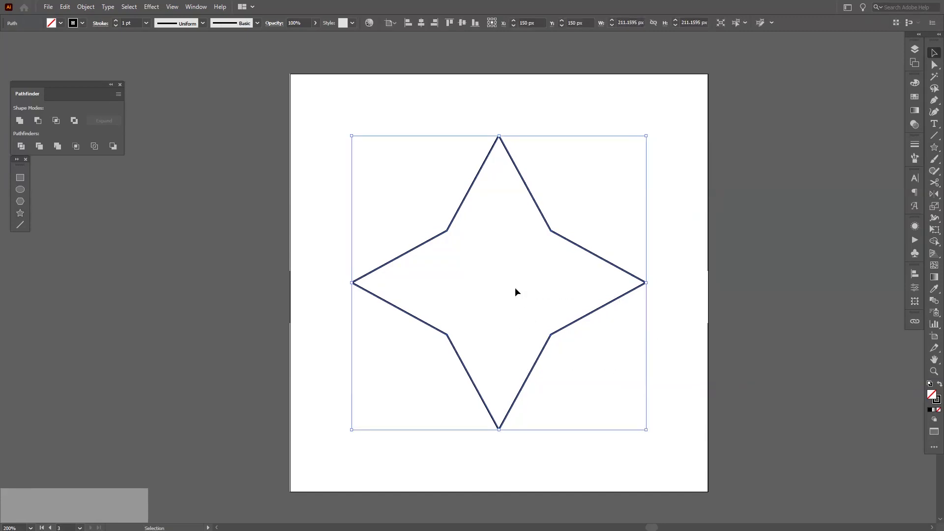
Copy the four-pointed star outline and reselect it.
key(ctrl)
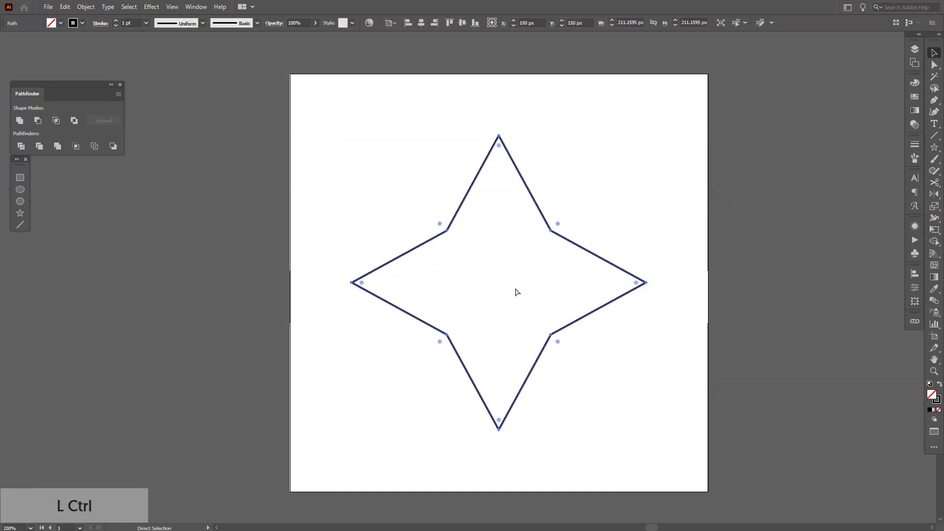
click(65, 7)
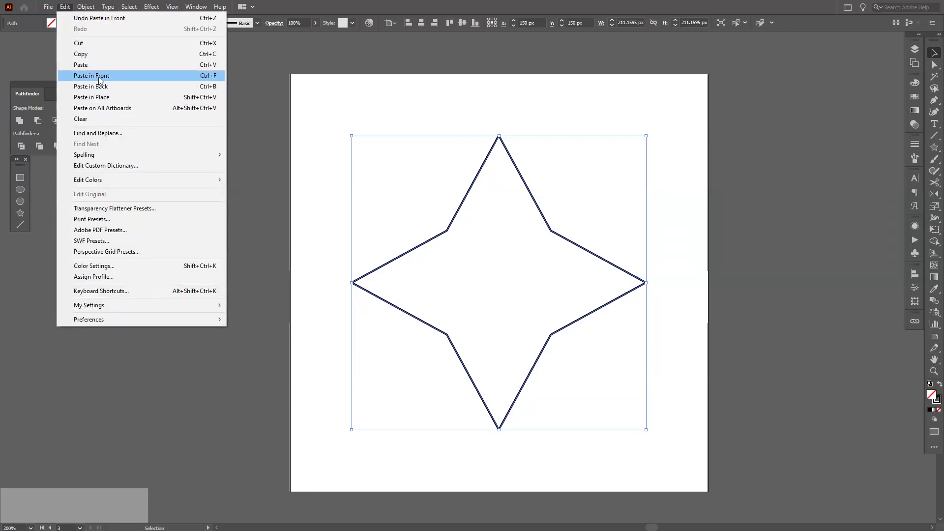
click(681, 235)
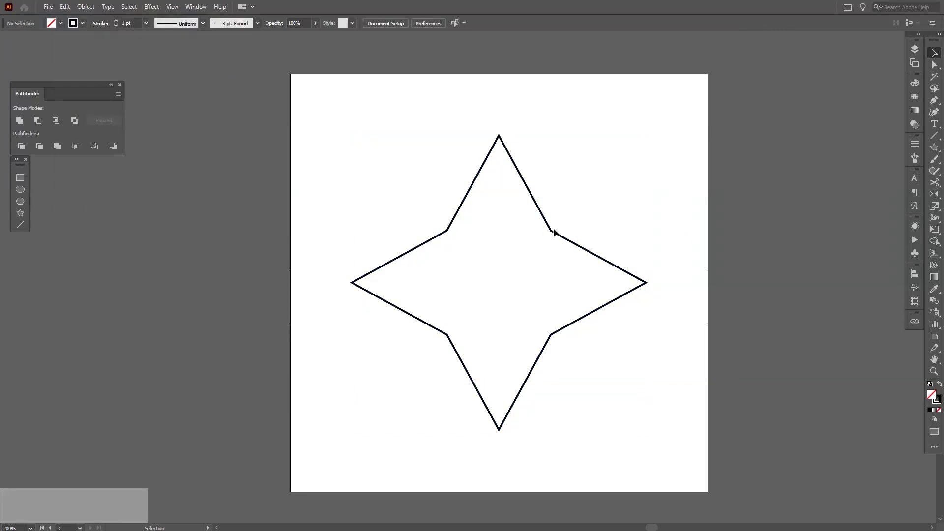
click(555, 233)
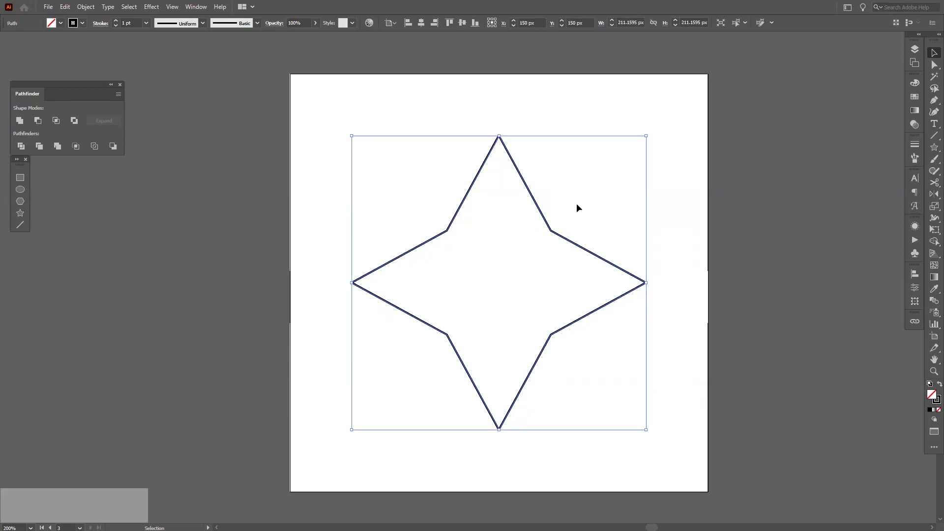
Paste the copy in front, rotate it 45°, and select both stars.
key(shift)
key(ctrl+f)
click(732, 200)
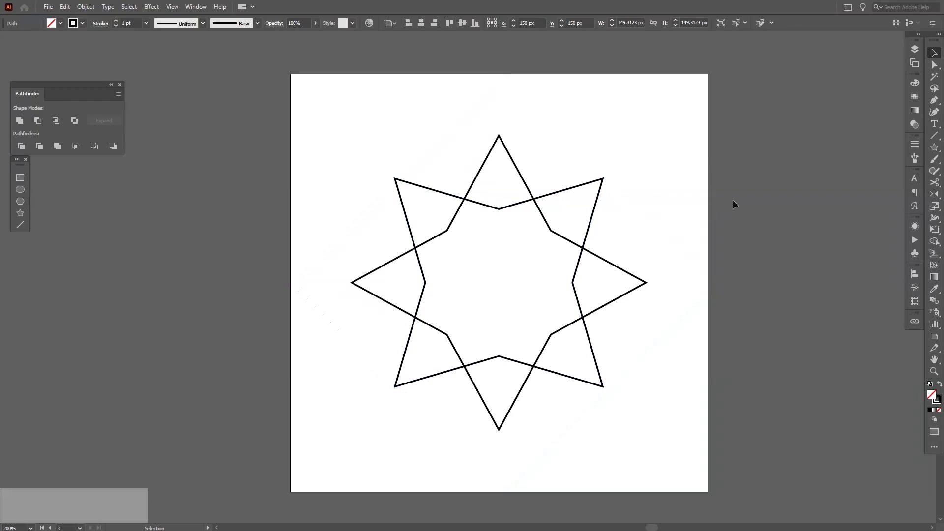
drag(708, 222, 457, 305)
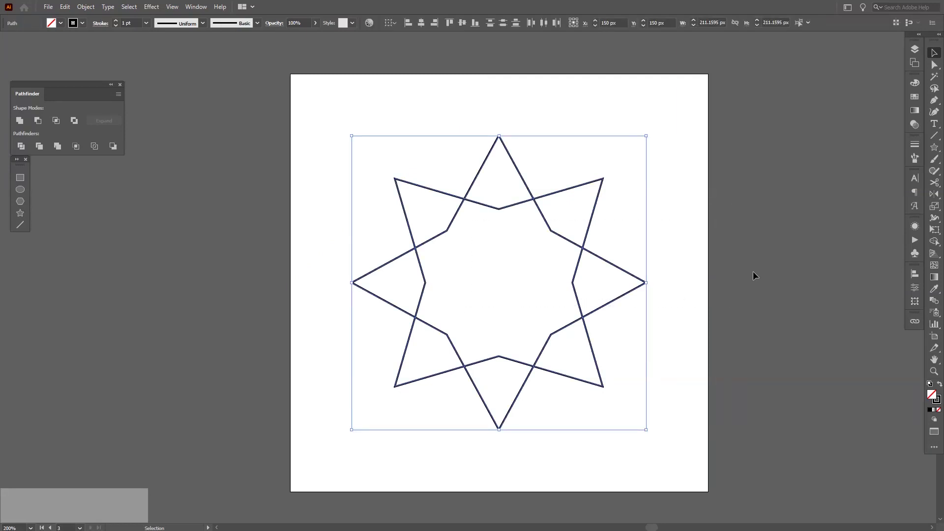
Blend the two stars using Specified Steps spacing set to 4.
click(86, 7)
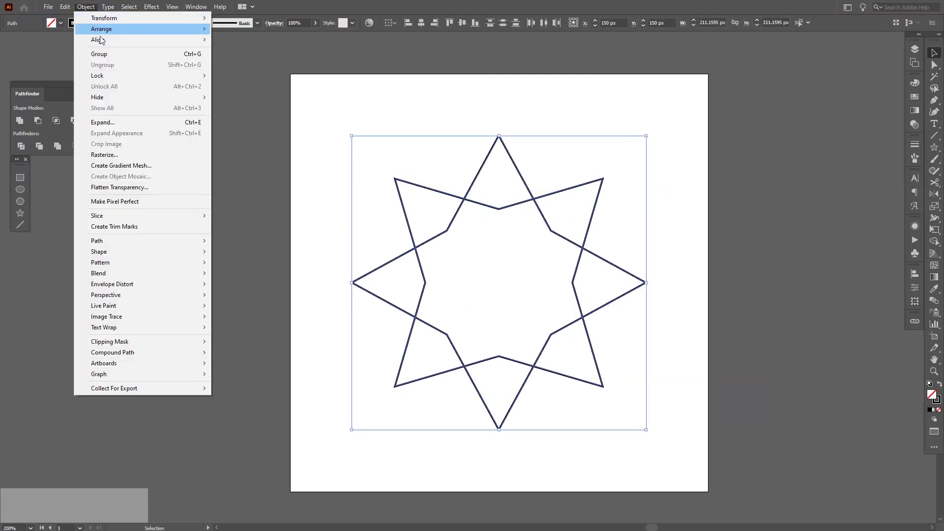
mouse_move(140, 273)
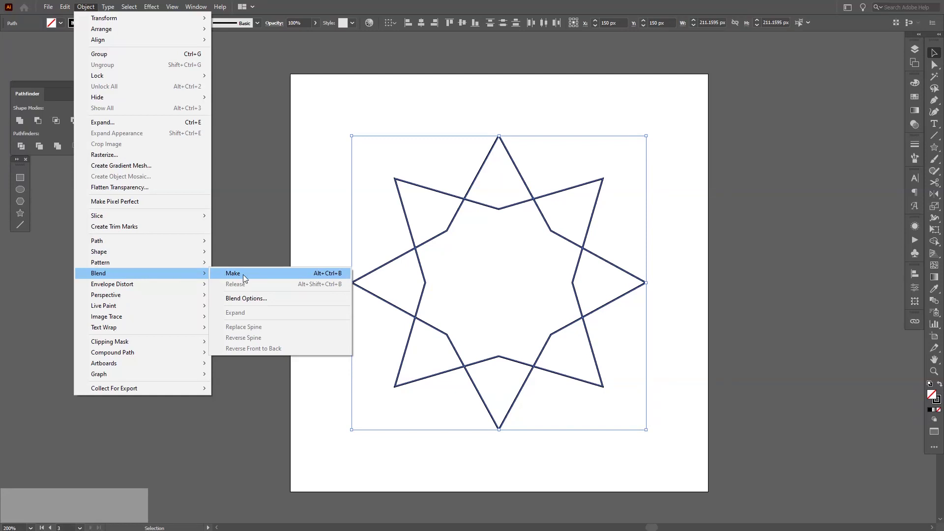
click(243, 274)
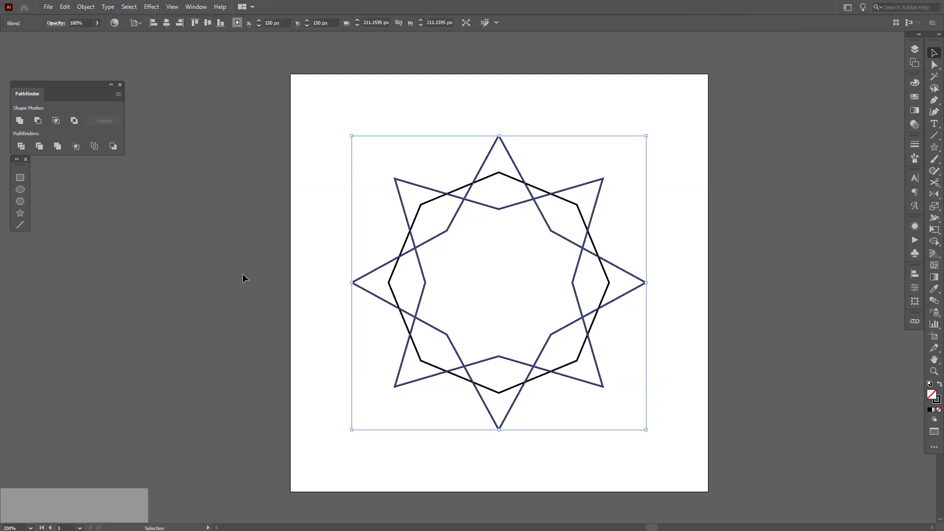
double_click(934, 303)
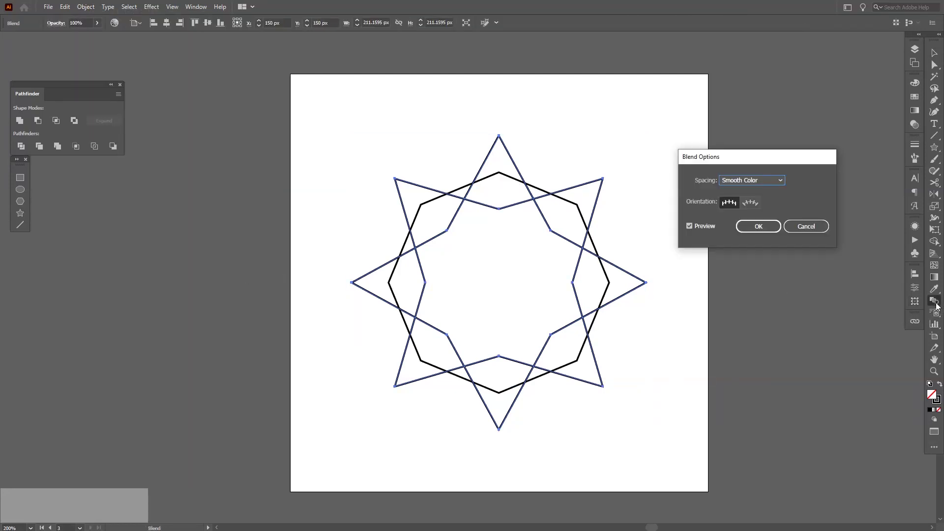
click(750, 180)
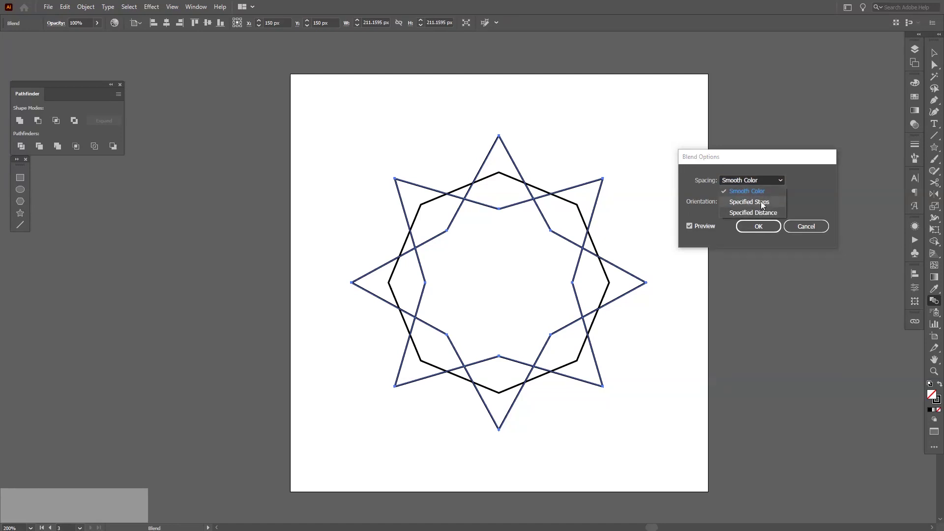
click(761, 202)
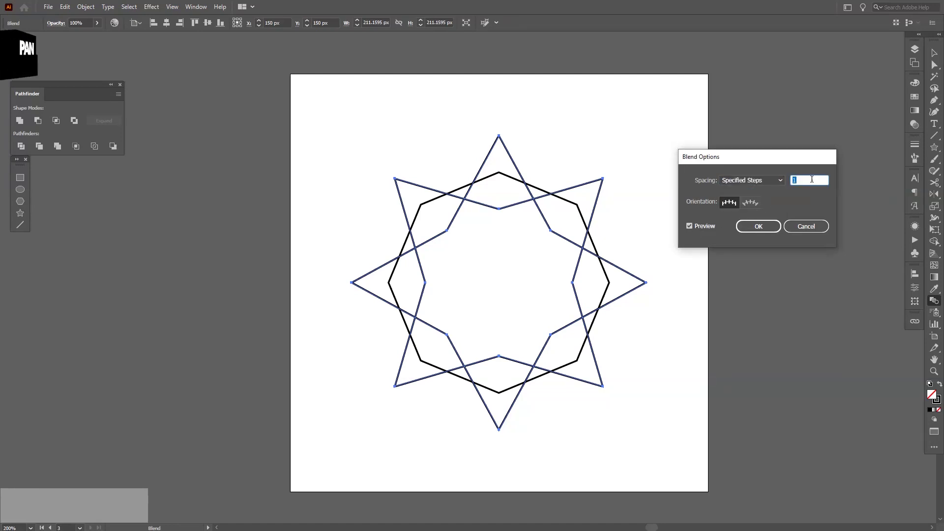
key(Up)
key(Up)
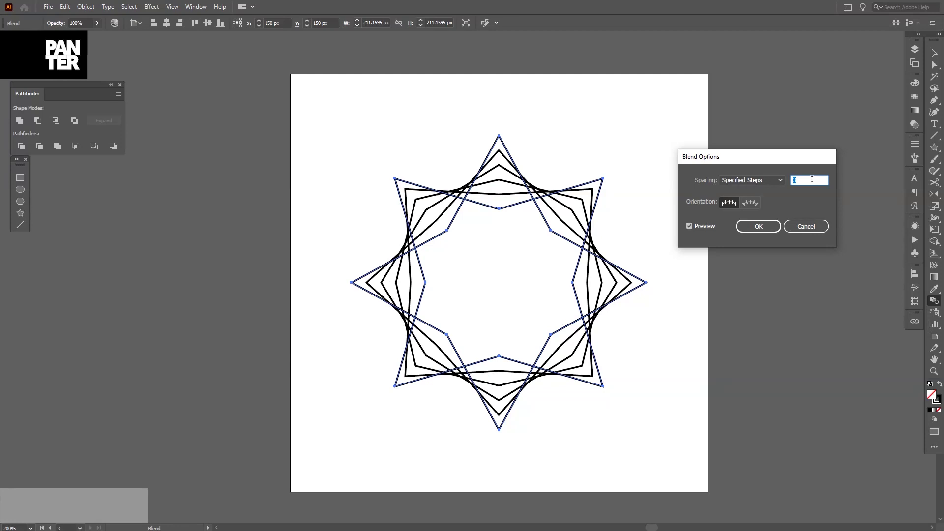
key(Up)
key(Down)
click(802, 181)
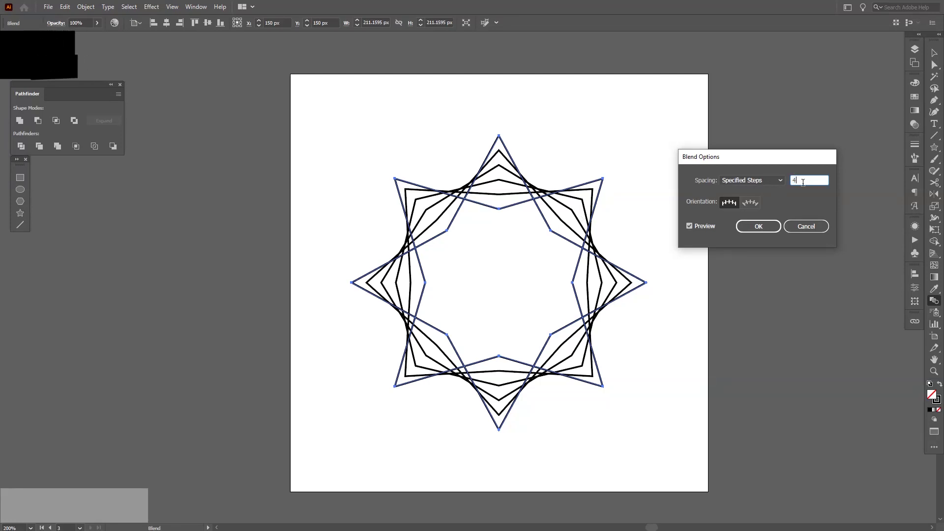
Confirm the 4-step blend and select the outer star's eight tip anchors.
click(758, 226)
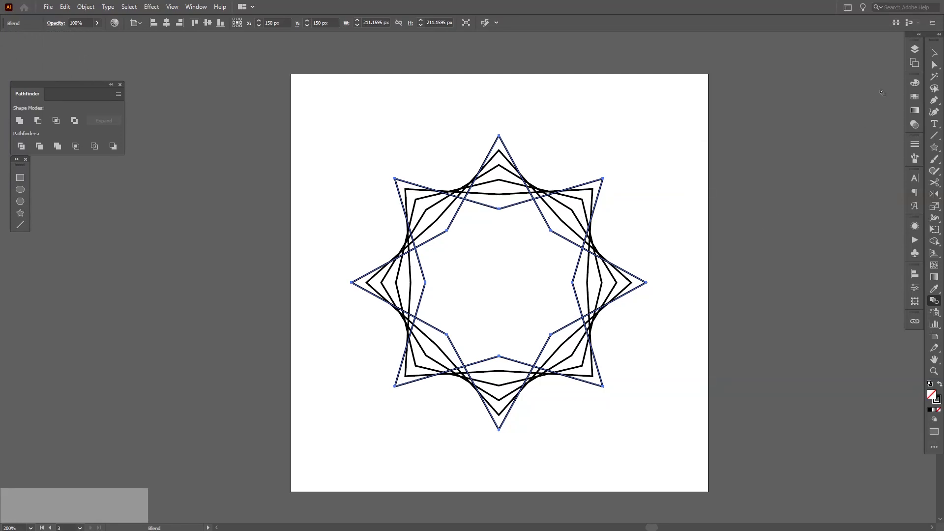
key(v)
key(a)
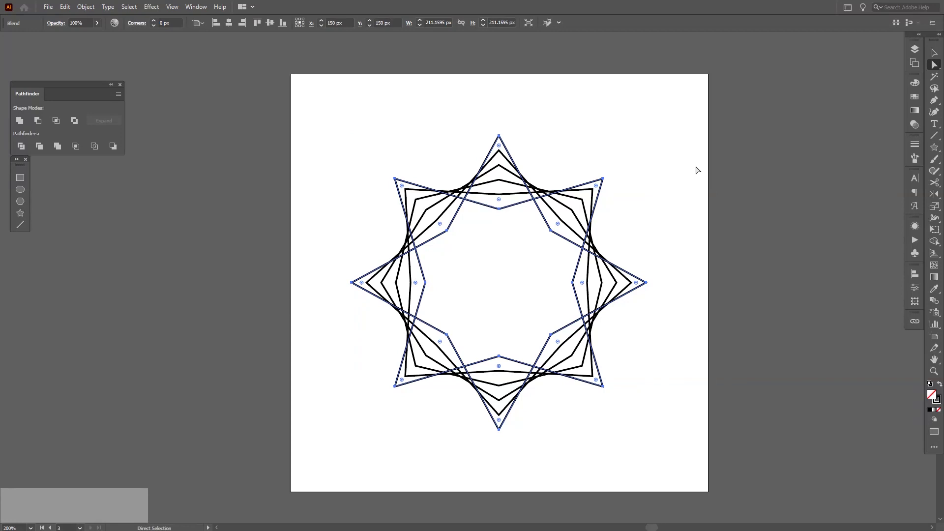
drag(465, 116, 530, 147)
drag(596, 136, 648, 190)
drag(642, 251, 690, 307)
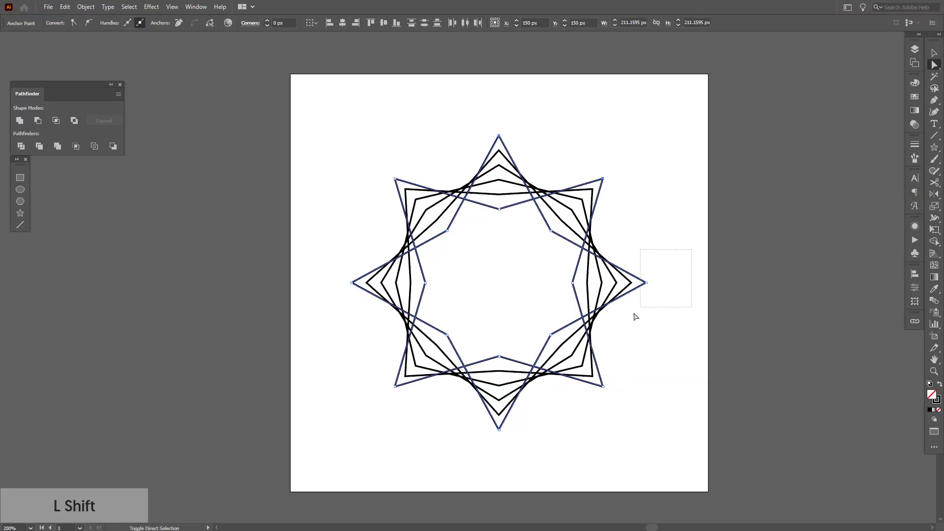
drag(623, 368, 605, 386)
shift+drag(455, 427, 538, 457)
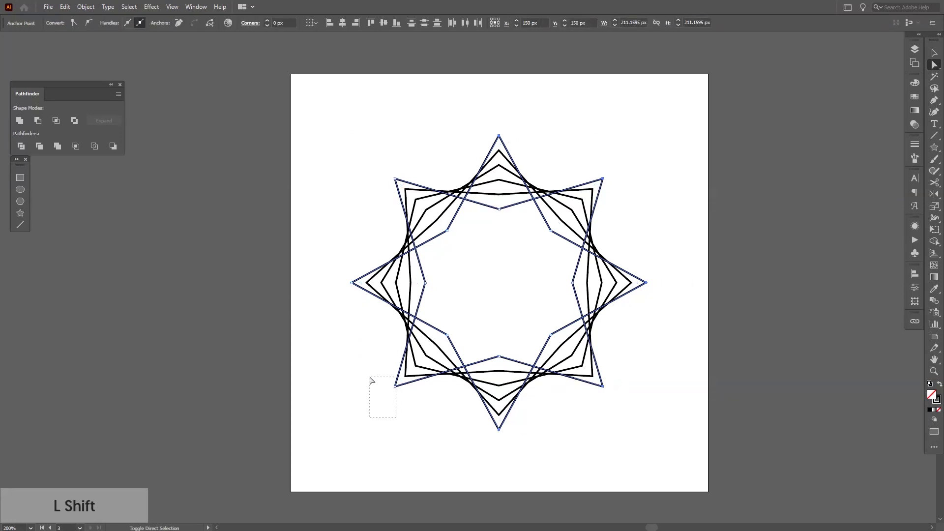
shift+drag(397, 419, 387, 379)
shift+drag(330, 320, 361, 269)
shift+drag(361, 152, 407, 199)
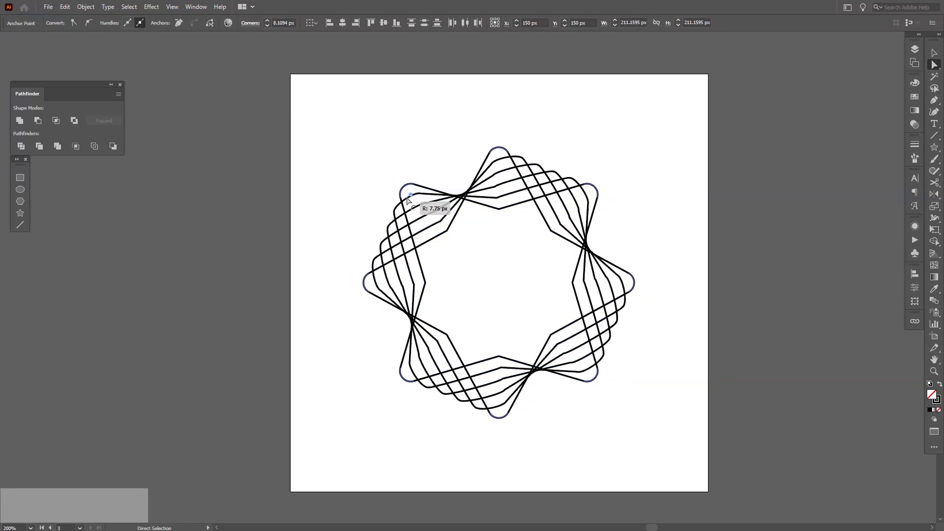
Round the selected outer tips to about 6 px with the live corner widget.
drag(408, 199, 411, 206)
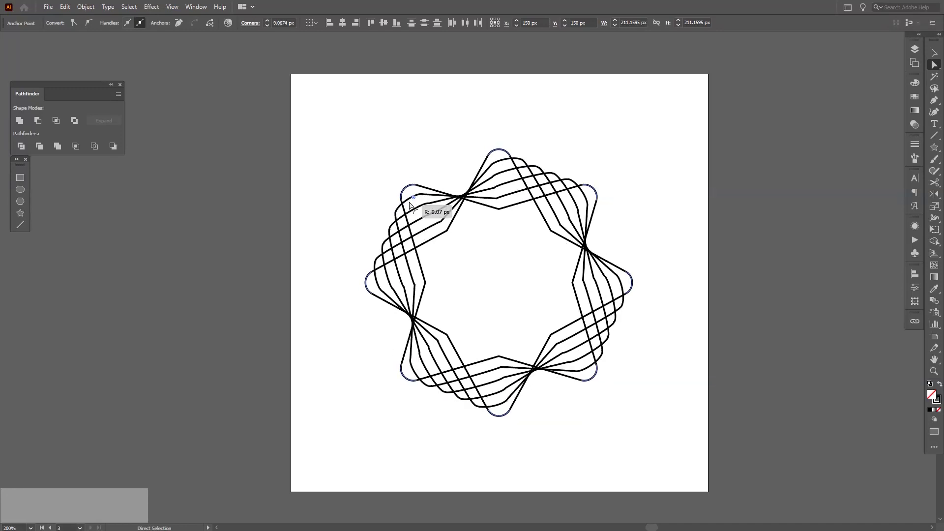
mouse_move(412, 206)
mouse_down()
mouse_move(426, 220)
mouse_move(407, 198)
mouse_up()
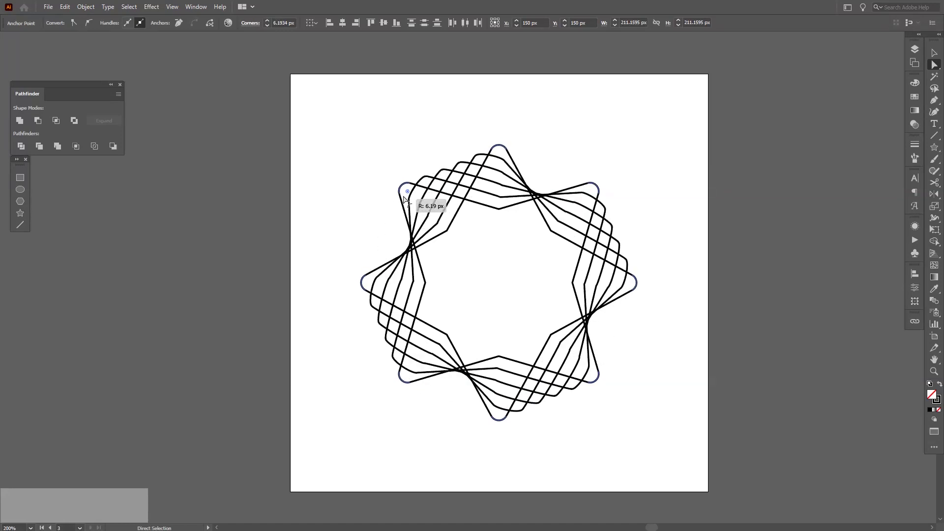
drag(408, 198, 406, 201)
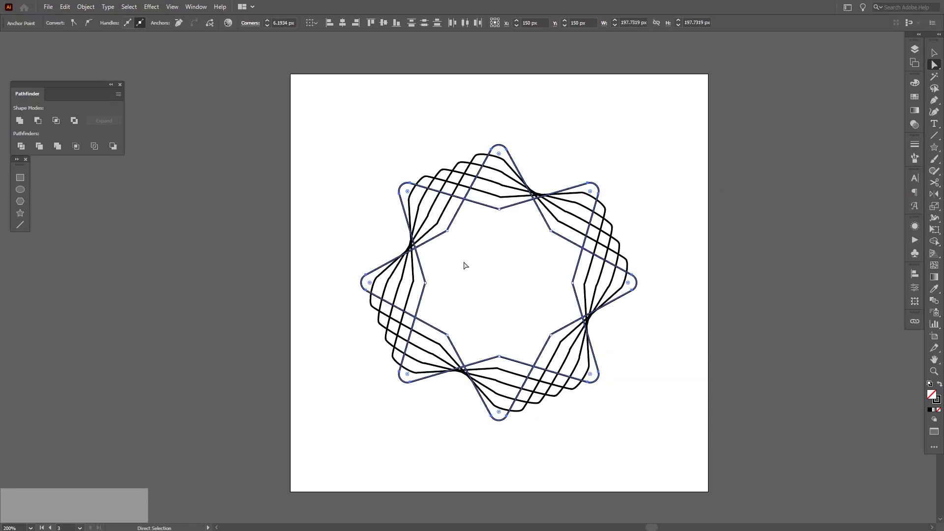
Select the inner star's corner anchors with Direct Selection.
shift+click(426, 283)
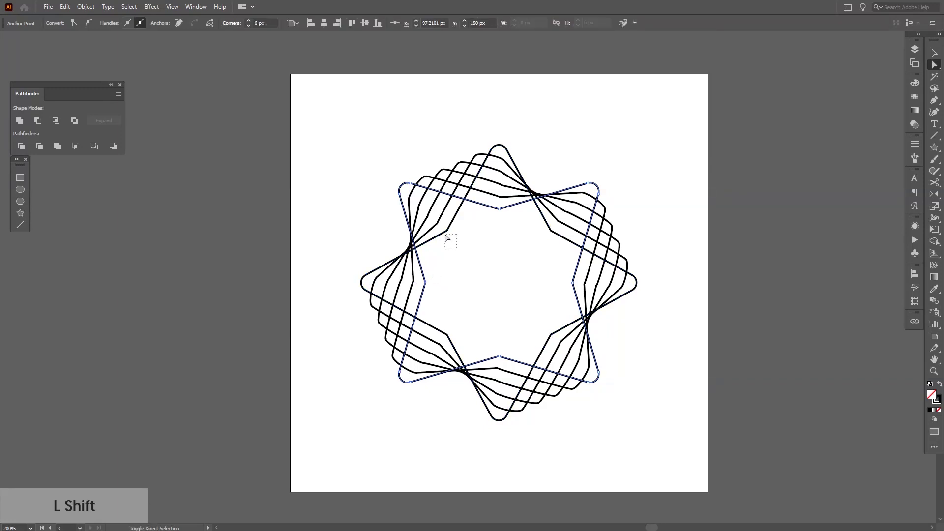
drag(445, 239, 513, 209)
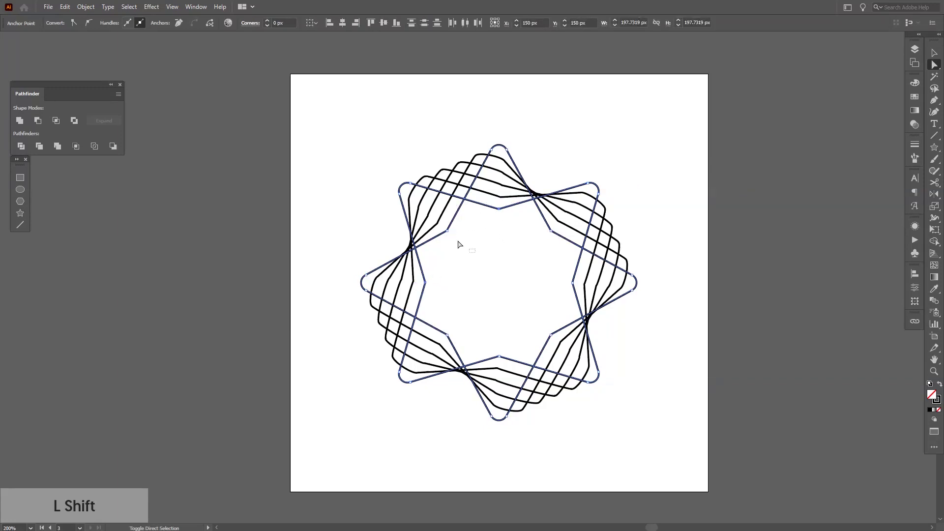
shift+click(573, 282)
shift+click(499, 357)
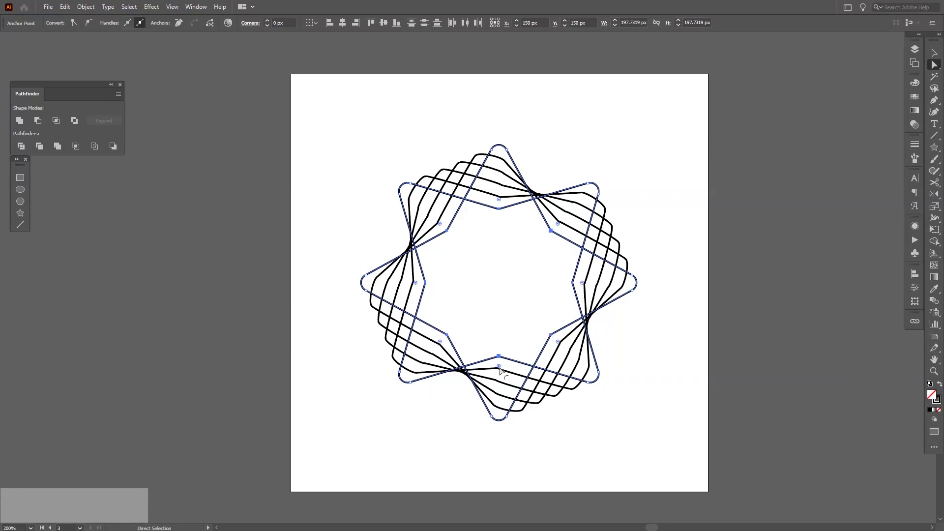
Round the inner corners to about 84 px, then deselect.
drag(500, 371, 506, 528)
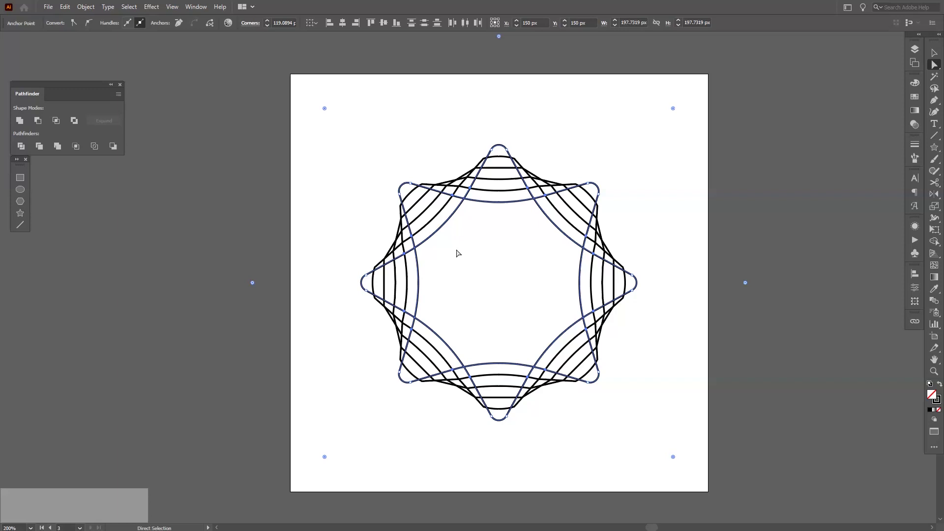
drag(674, 458, 628, 435)
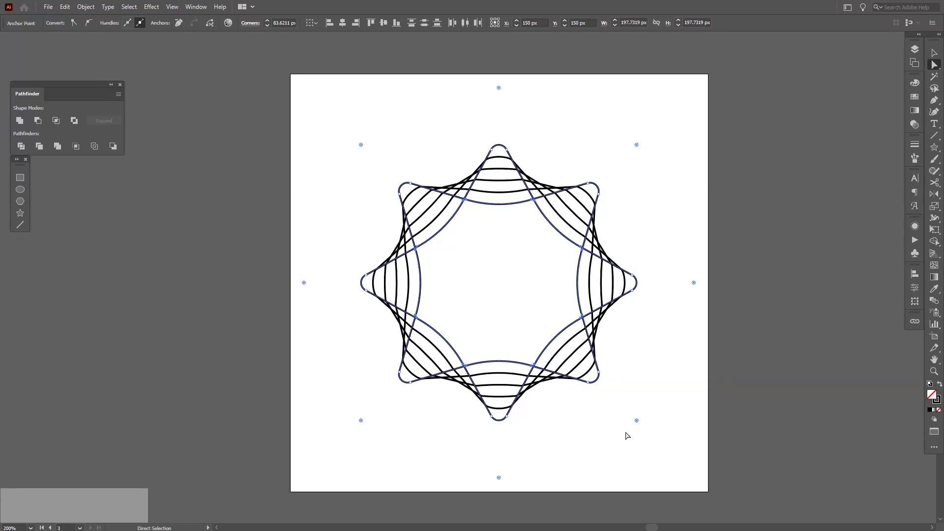
key(v)
click(628, 377)
Alt-drag the wavy star artboard to duplicate it as a fourth artboard on the right.
key(space)
drag(728, 375, 557, 371)
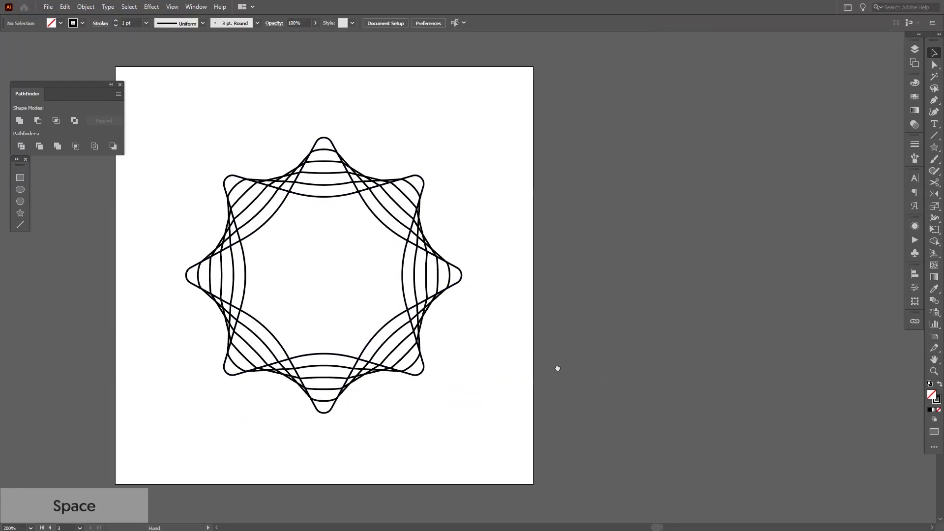
key(shift+o)
key(space)
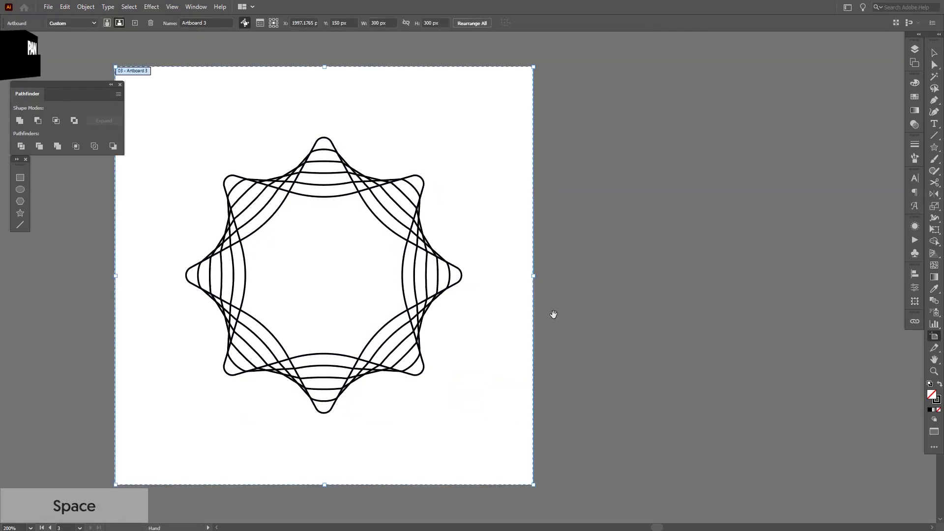
drag(553, 311, 468, 316)
mouse_move(294, 240)
mouse_down()
mouse_move(760, 285)
mouse_move(591, 308)
mouse_move(687, 274)
mouse_up()
key(v)
key(space)
scroll(630, 275, up, 3)
key(space)
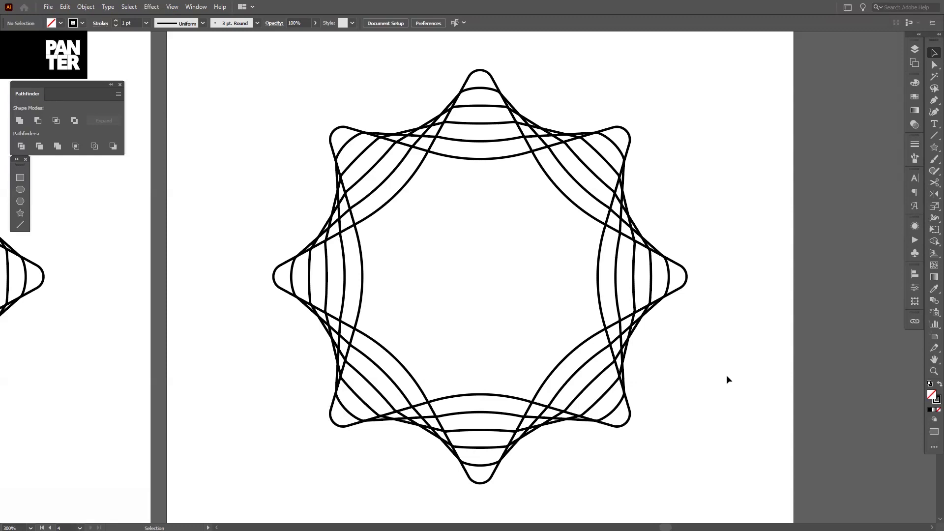
Select the copied wavy star blend and expand it via Object > Expand.
click(486, 211)
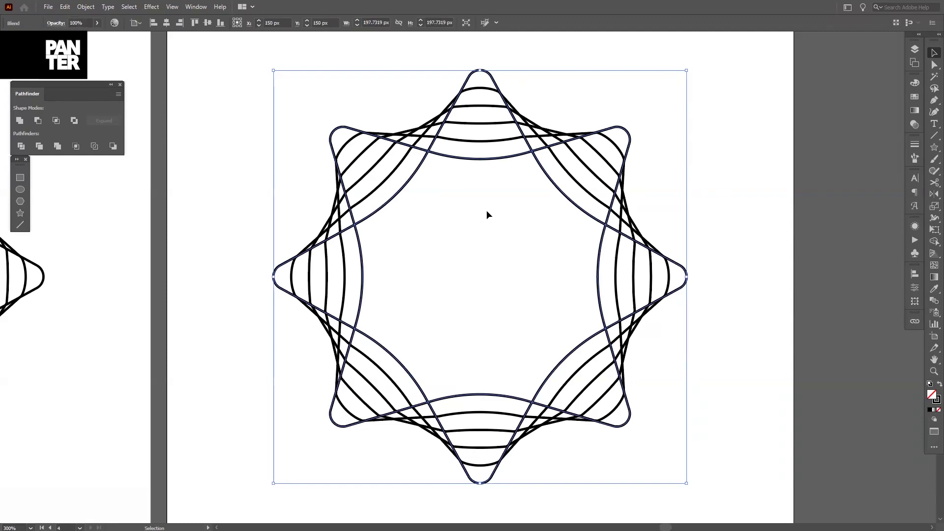
click(86, 7)
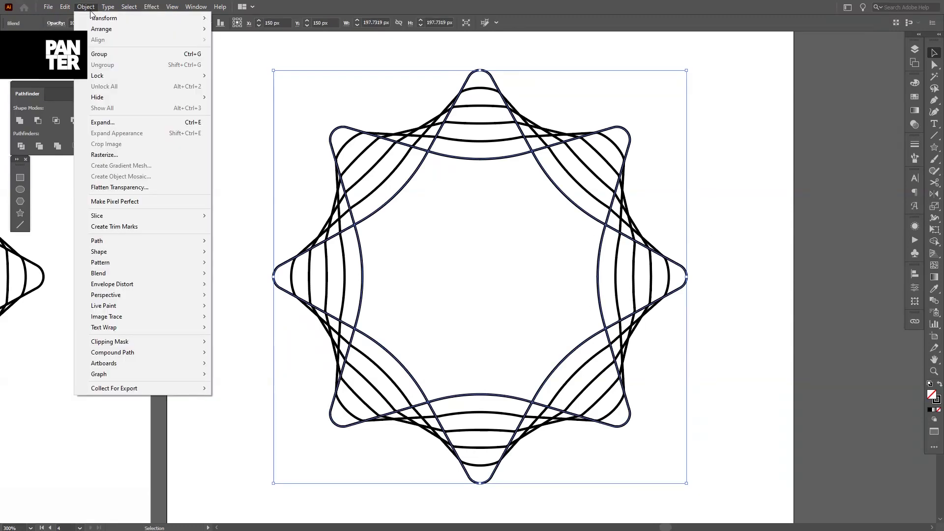
click(121, 123)
click(446, 325)
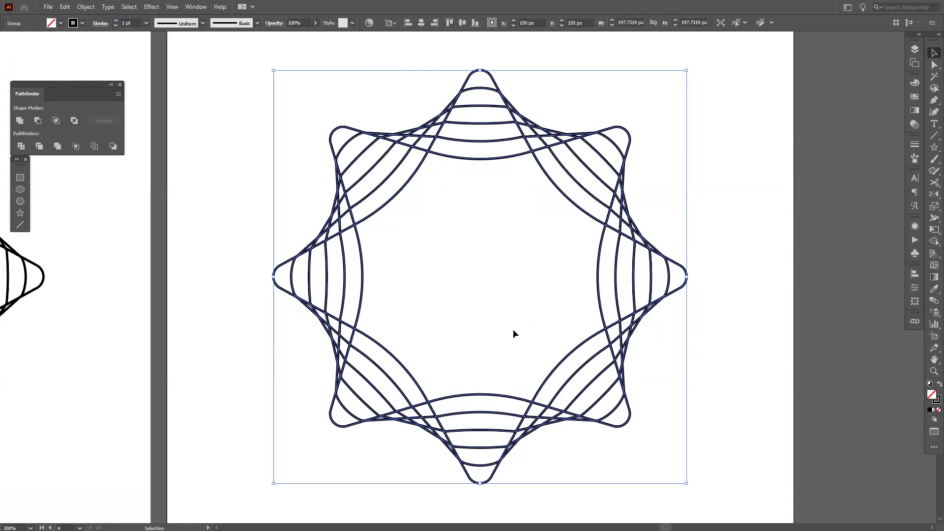
Swap fill and stroke so the expanded paths get a black fill and no stroke.
key(shift+x)
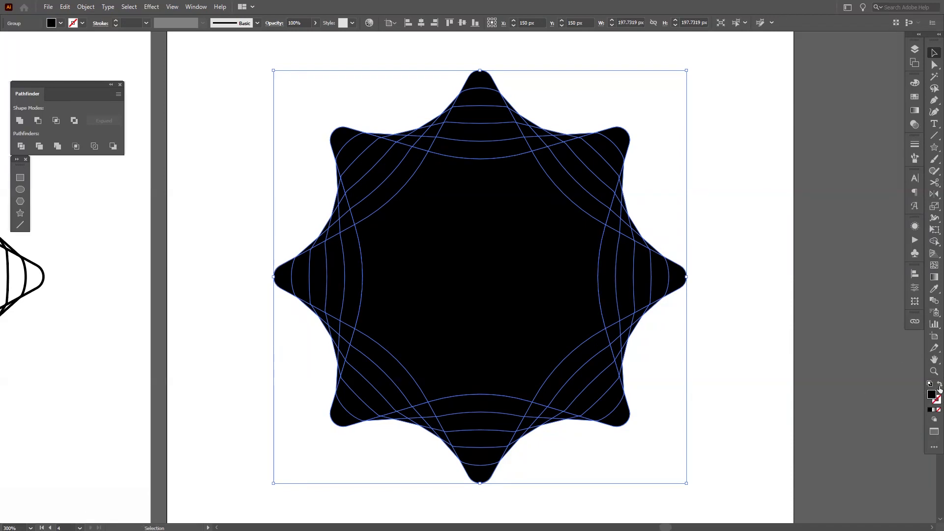
click(938, 388)
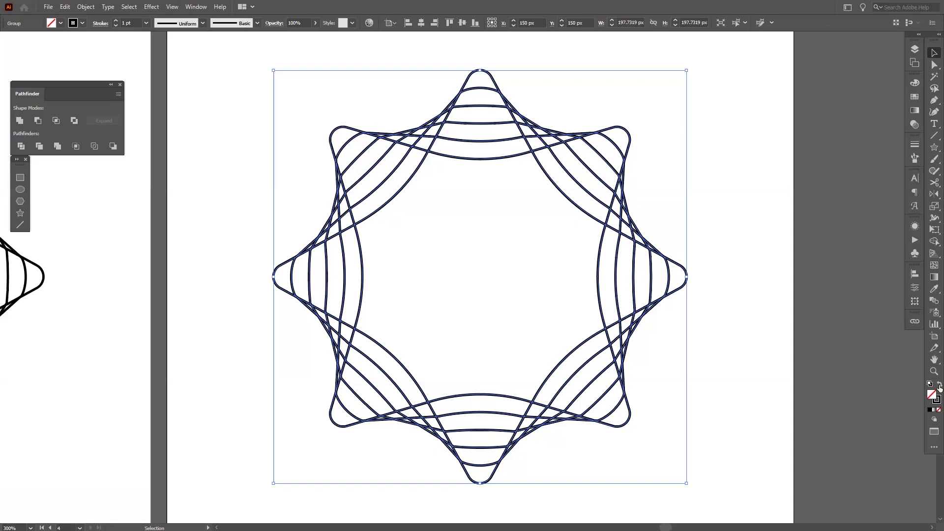
click(938, 388)
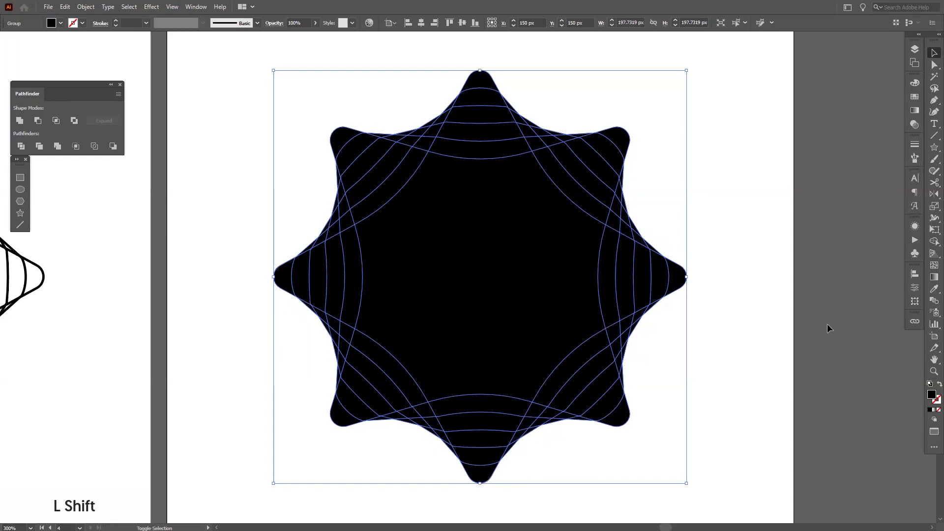
key(shift+m)
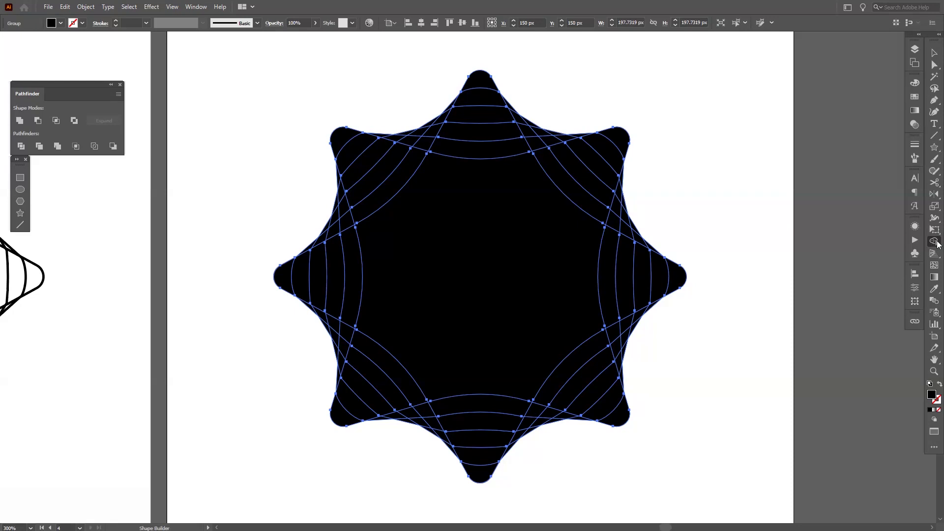
Switch to the Shape Builder tool and delete the ring's large central region.
click(937, 244)
click(873, 245)
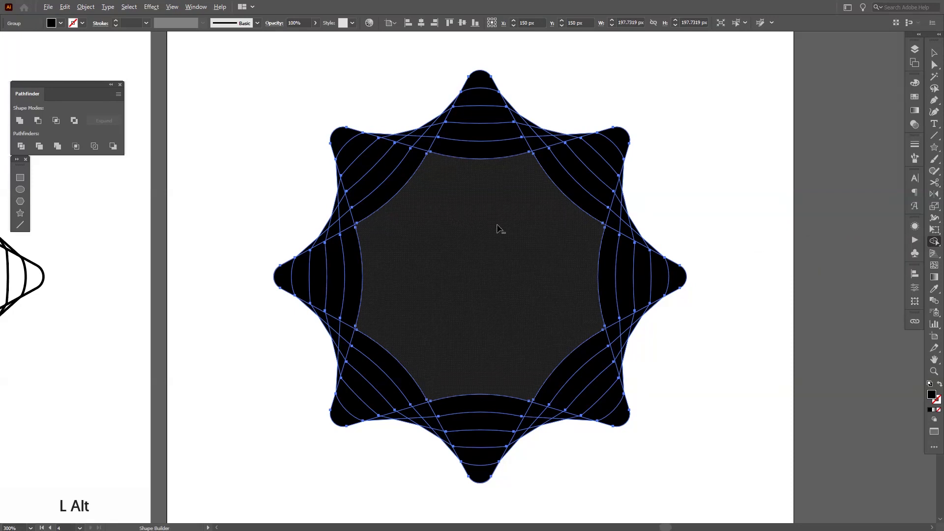
alt+click(500, 229)
drag(501, 229, 500, 270)
scroll(546, 179, up, 3)
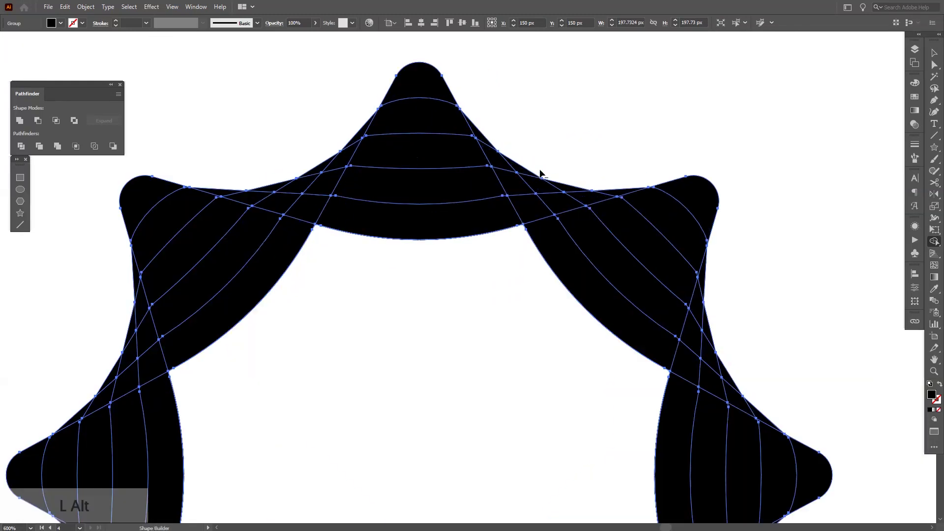
drag(546, 179, 497, 227)
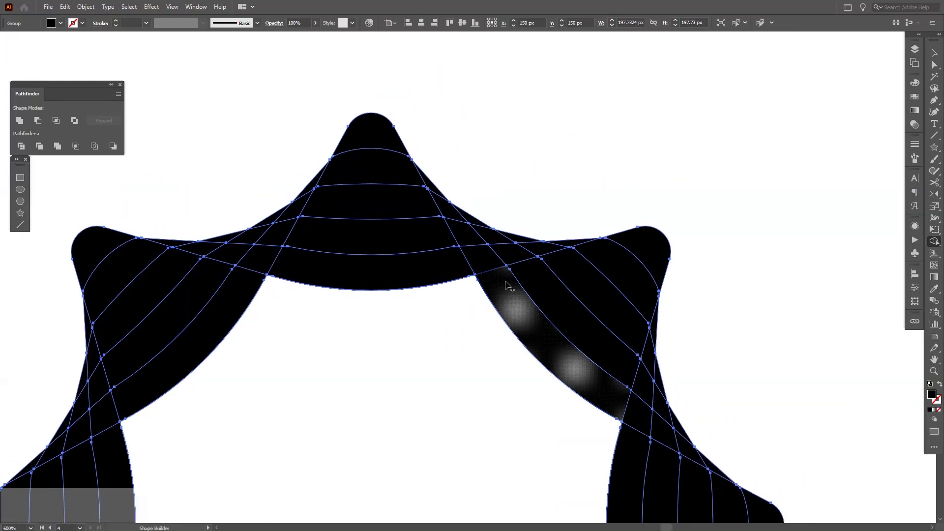
Carve white strip gaps between the crossing ribbons on the upper arch.
drag(508, 286, 435, 191)
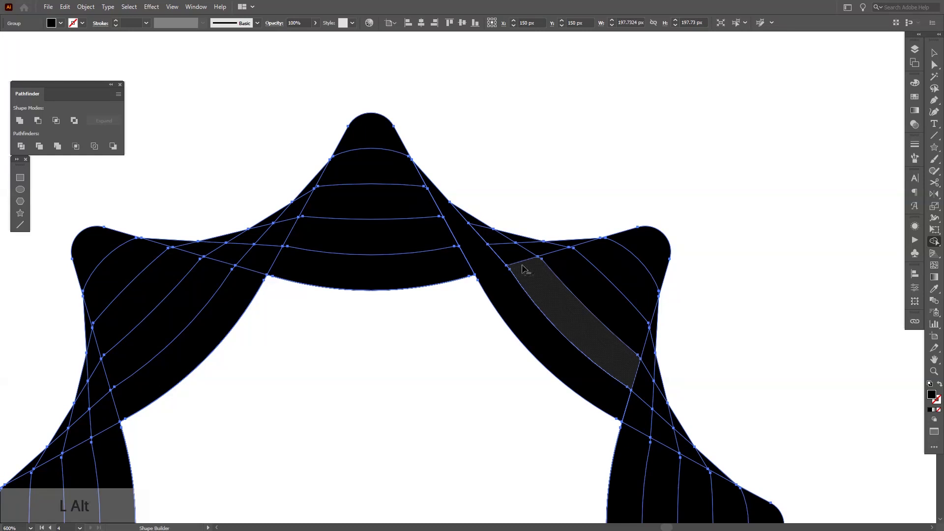
drag(536, 277, 478, 230)
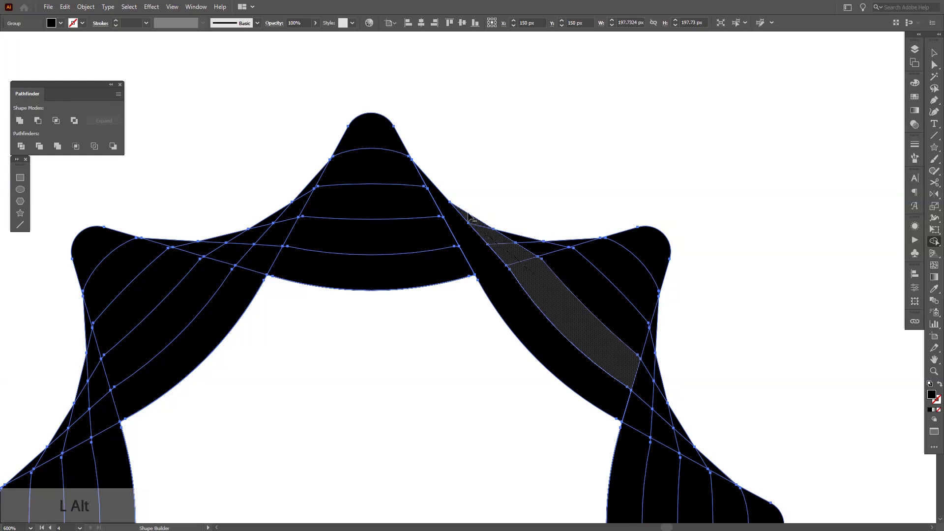
alt+click(468, 218)
scroll(509, 200, up, 2)
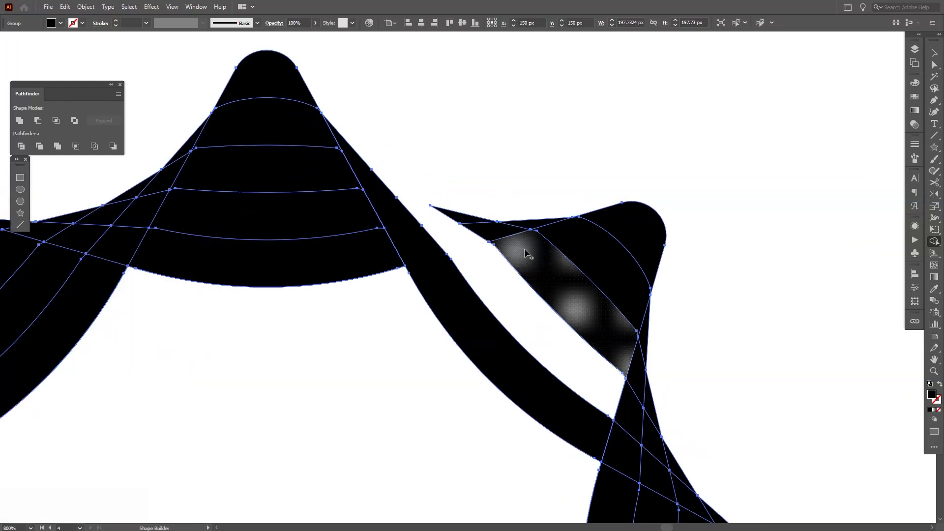
alt+click(468, 222)
alt+click(575, 259)
Cut white gaps along the right vertical stem and beside the right point.
drag(604, 339, 627, 193)
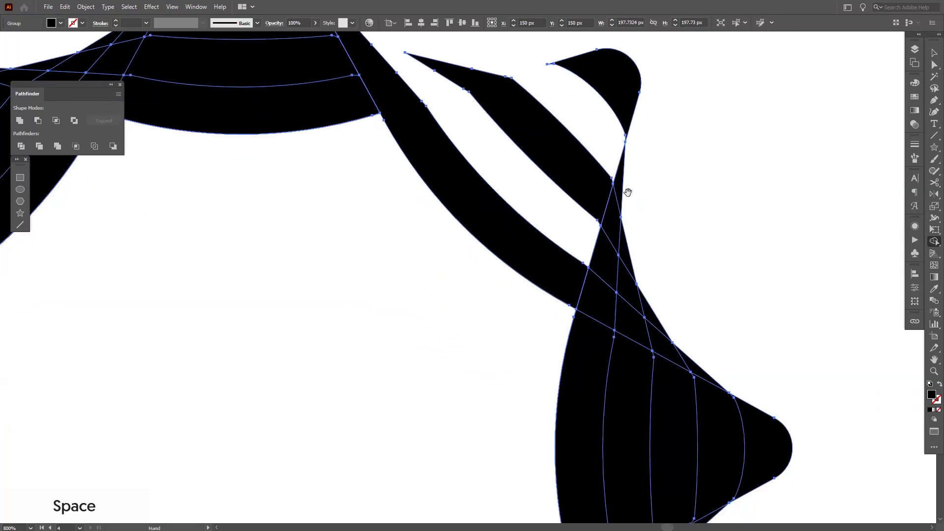
alt+click(619, 222)
alt+drag(620, 236, 615, 369)
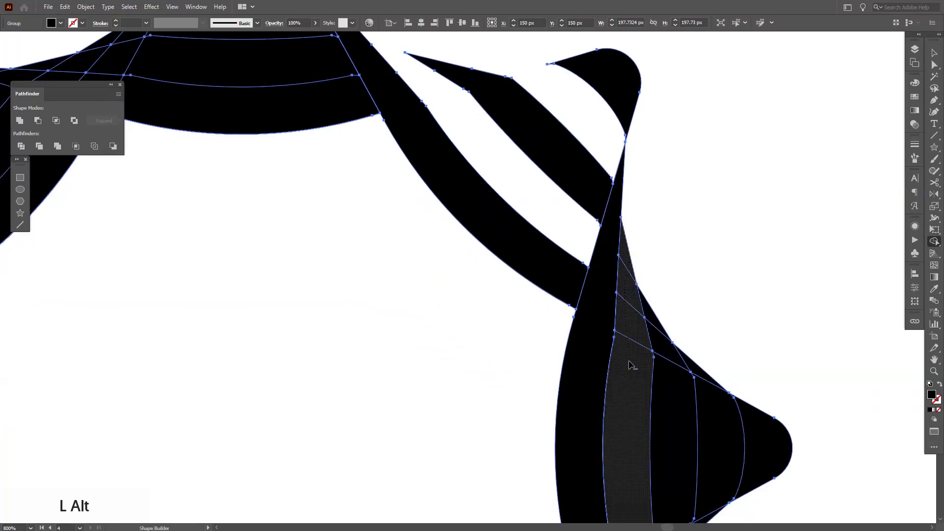
drag(638, 317, 638, 217)
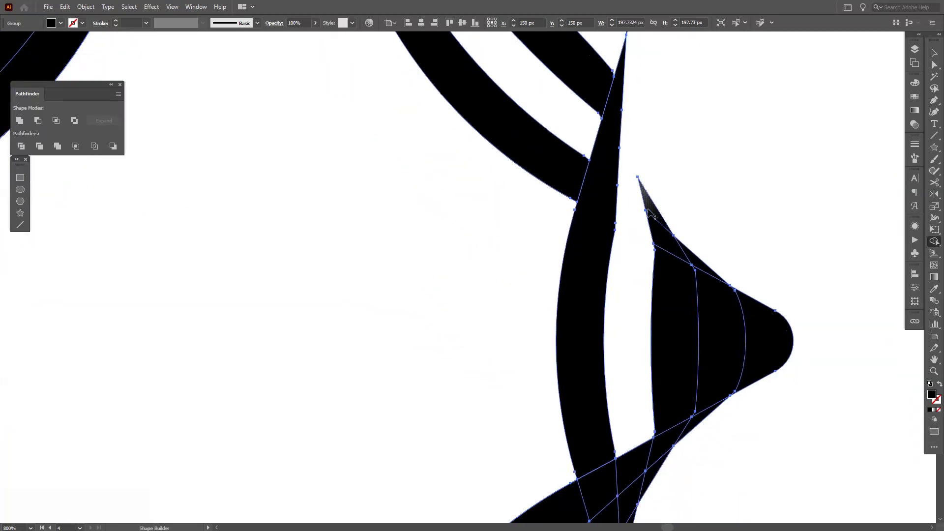
alt+click(713, 320)
Erase the strip regions on the lower right arch and arm.
drag(714, 368, 798, 244)
alt+click(709, 296)
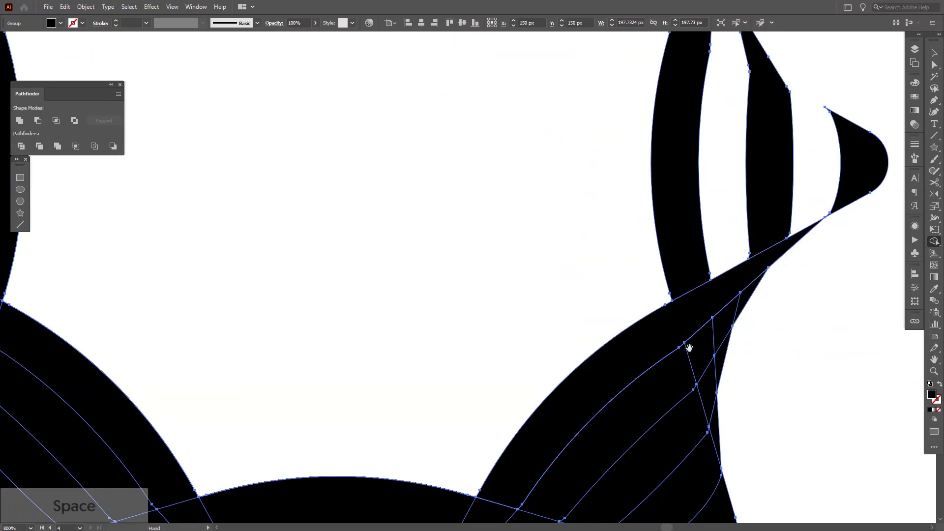
mouse_move(710, 324)
mouse_down()
mouse_move(752, 251)
mouse_move(664, 354)
mouse_up()
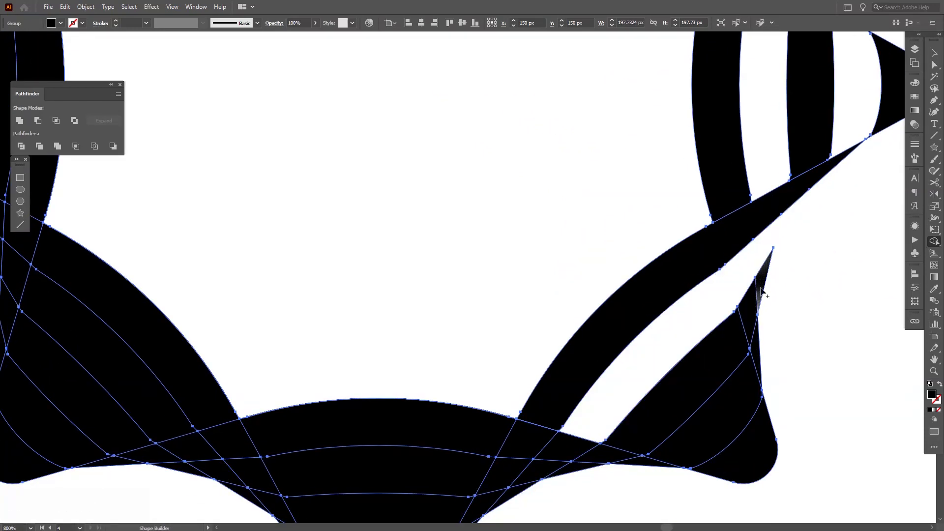
alt+drag(759, 325, 738, 413)
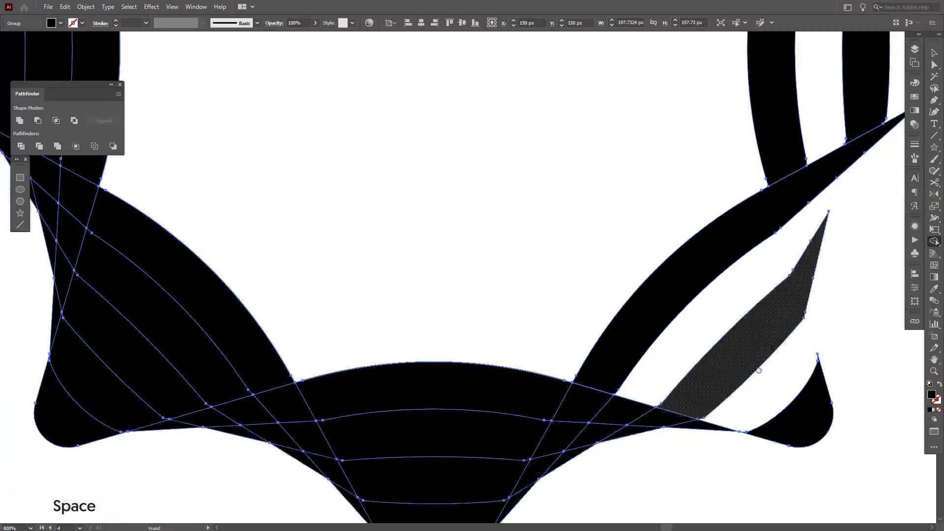
Erase the strip regions around the bottom point and the left point.
drag(770, 384, 747, 404)
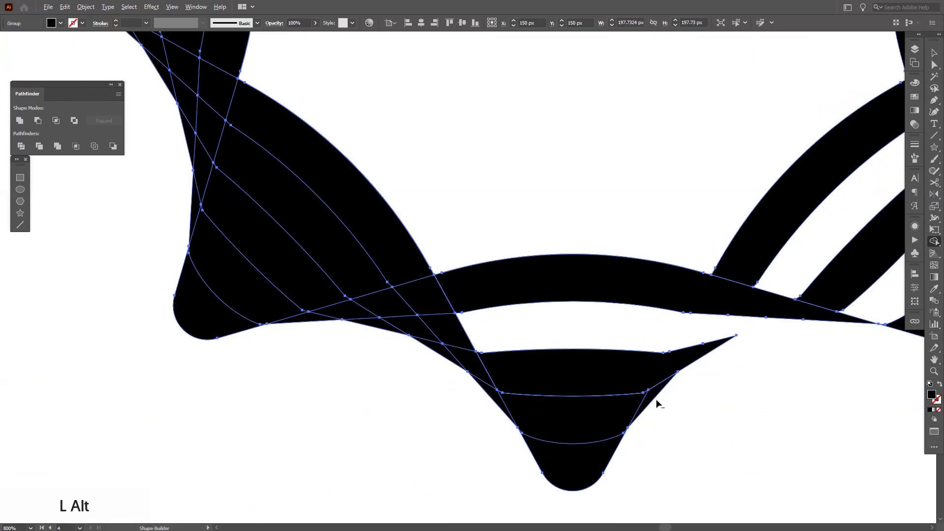
drag(664, 377, 606, 376)
drag(535, 421, 443, 295)
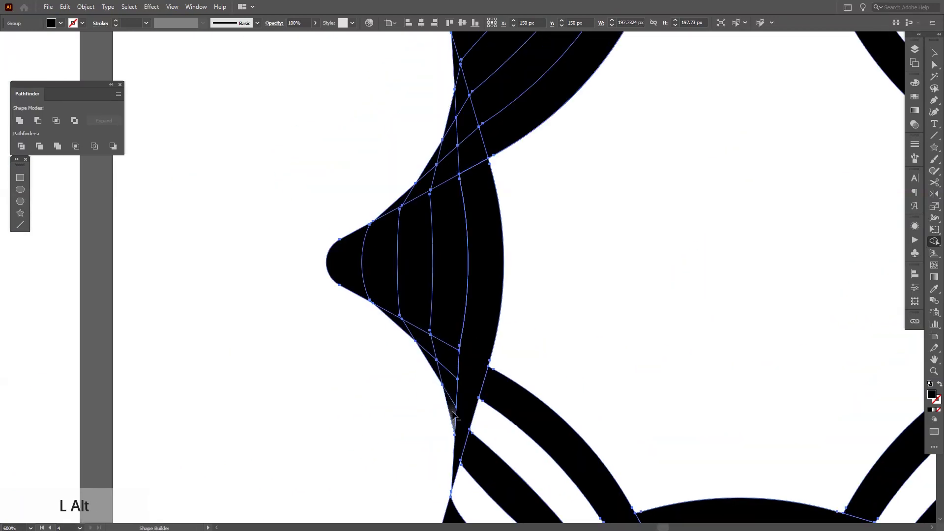
alt+scroll(428, 332, up, 3)
scroll(427, 380, up, 3)
alt+drag(426, 380, 560, 244)
Remove the strips on the upper left arm and near the top point's tip.
alt+drag(517, 310, 442, 221)
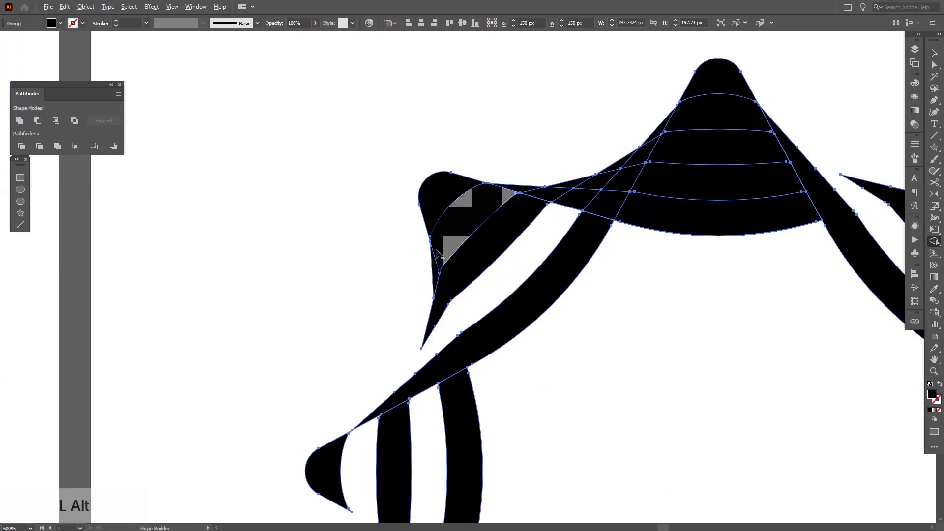
alt+drag(531, 280, 738, 258)
alt+drag(545, 236, 722, 215)
alt+drag(575, 196, 664, 177)
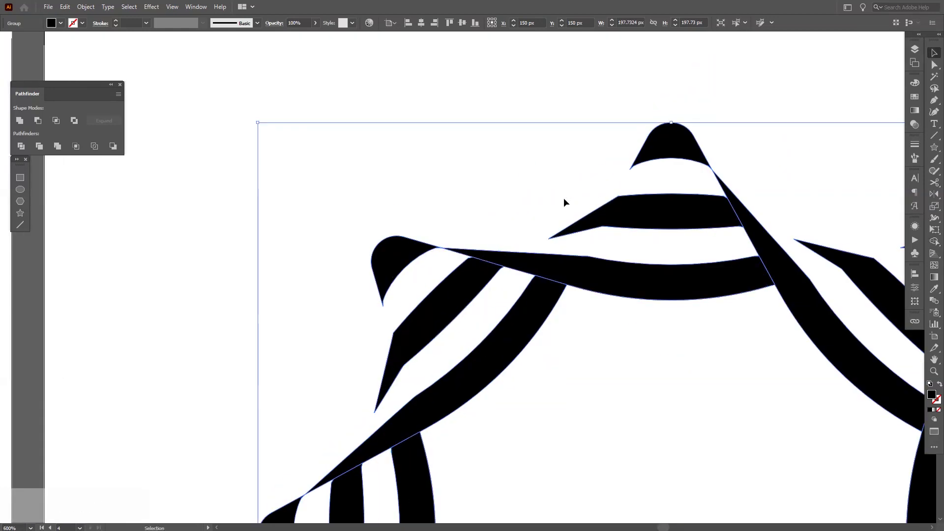
key(Escape)
alt+scroll(443, 184, down, 3)
drag(457, 177, 487, 185)
drag(751, 289, 744, 270)
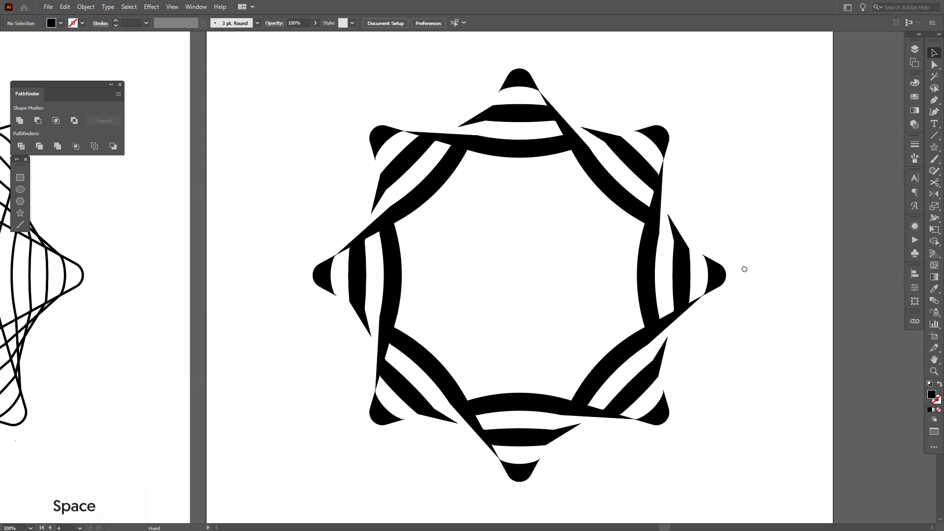
key(space)
drag(757, 315, 760, 317)
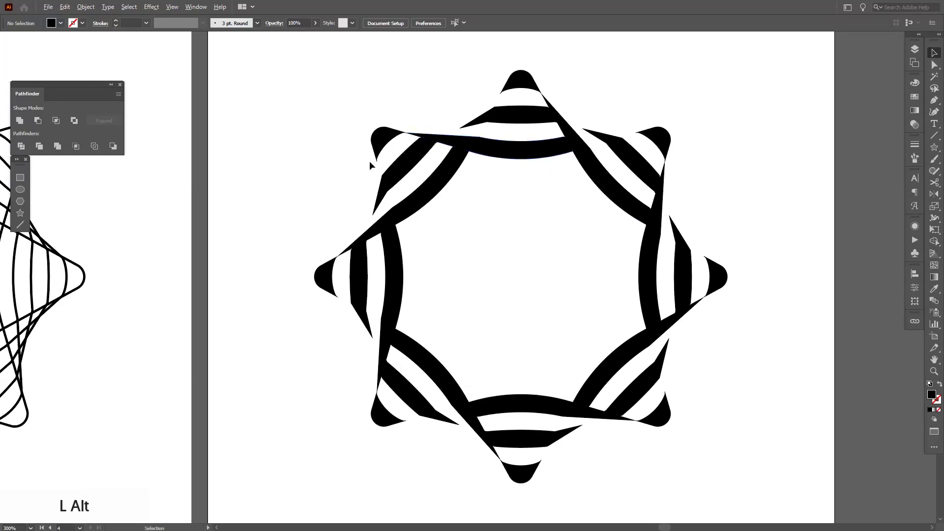
alt+scroll(370, 161, up, 3)
drag(354, 171, 369, 207)
alt+scroll(361, 214, up, 1)
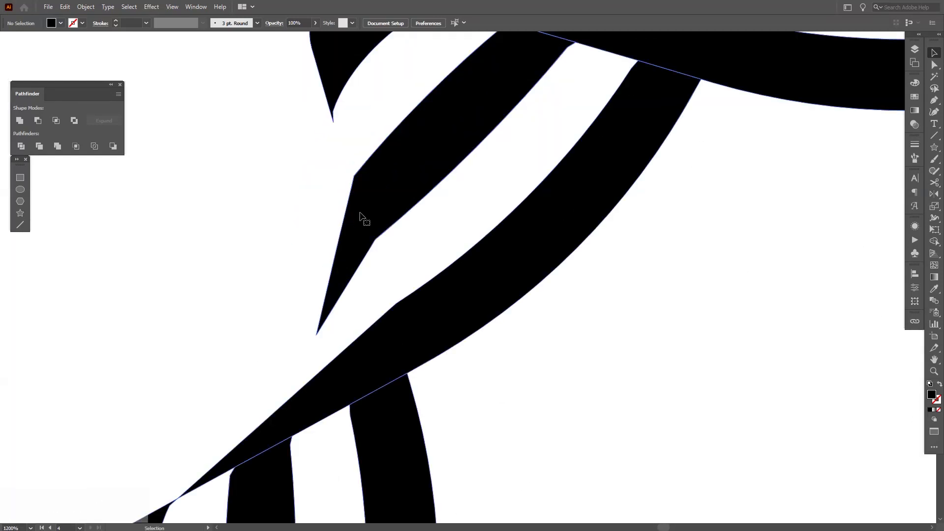
click(390, 261)
key(ctrl+0)
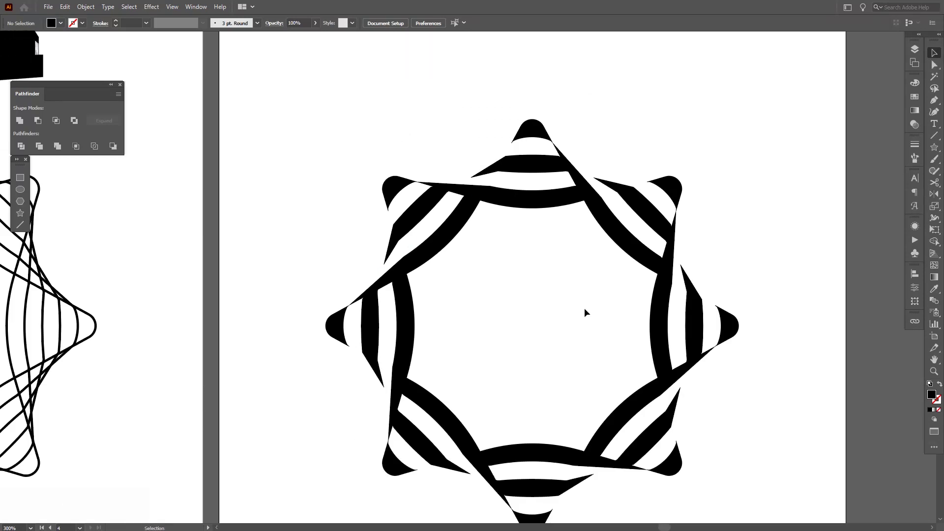
key(space)
mouse_move(584, 328)
mouse_down()
mouse_move(584, 308)
mouse_move(561, 290)
mouse_up()
key(z)
alt+click(568, 283)
click(568, 302)
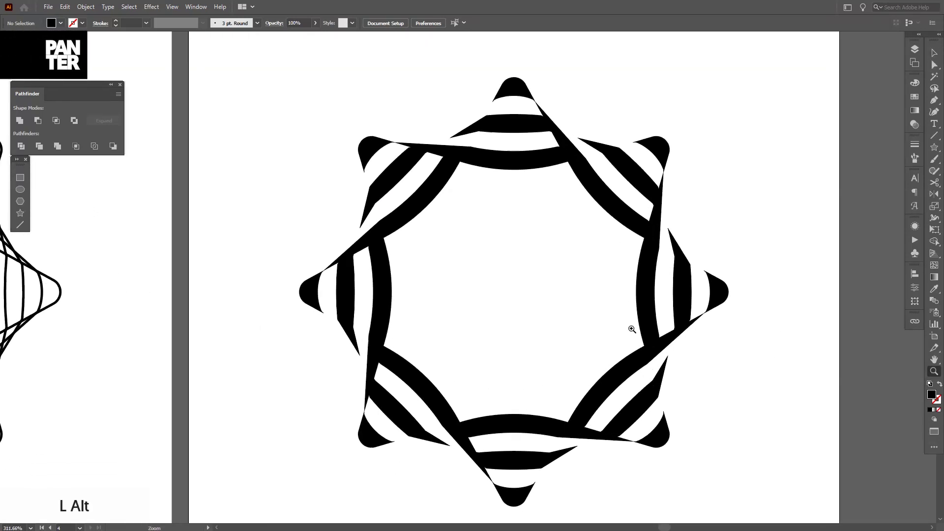
key(space)
drag(632, 329, 630, 317)
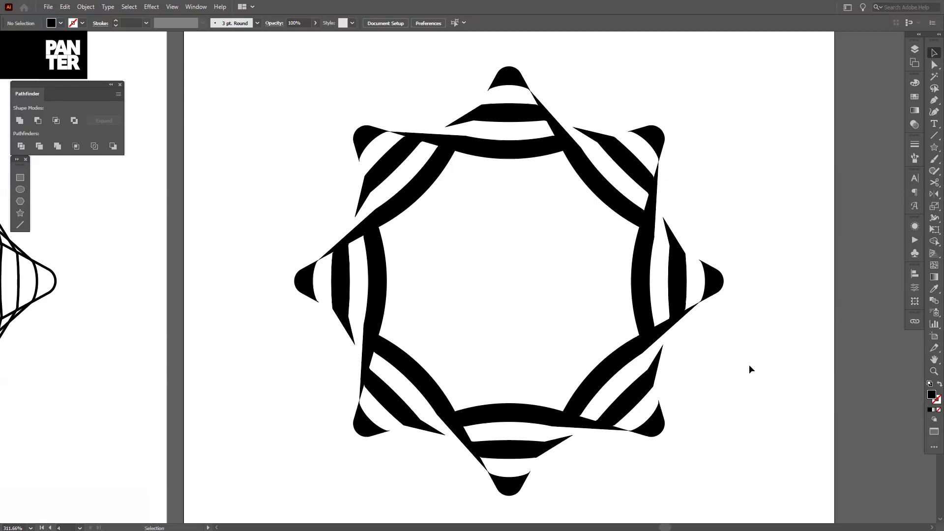
key(space)
drag(749, 365, 746, 371)
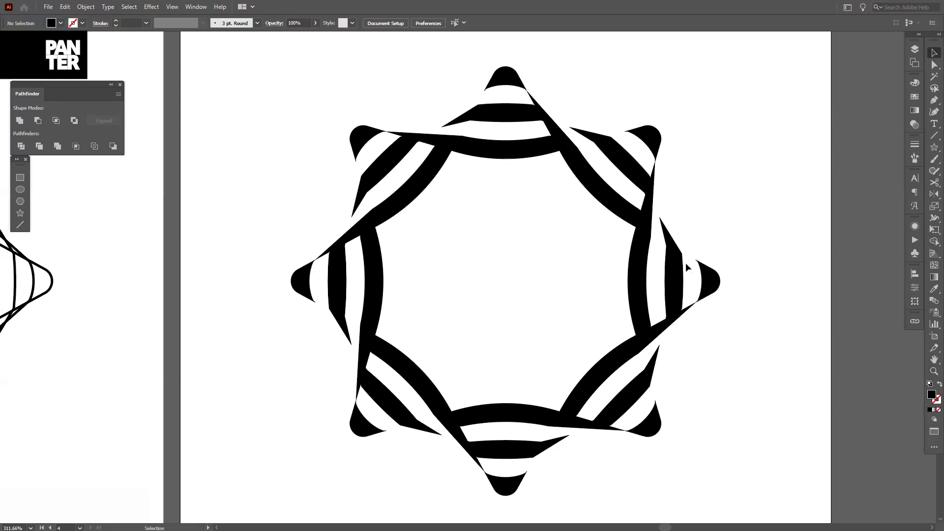
click(673, 251)
key(a)
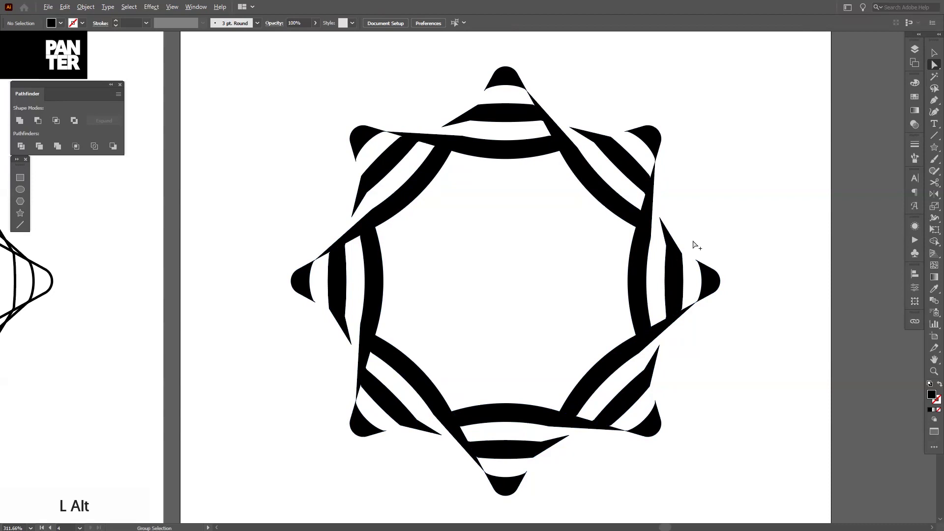
scroll(674, 251, up, 3)
scroll(634, 259, up, 2)
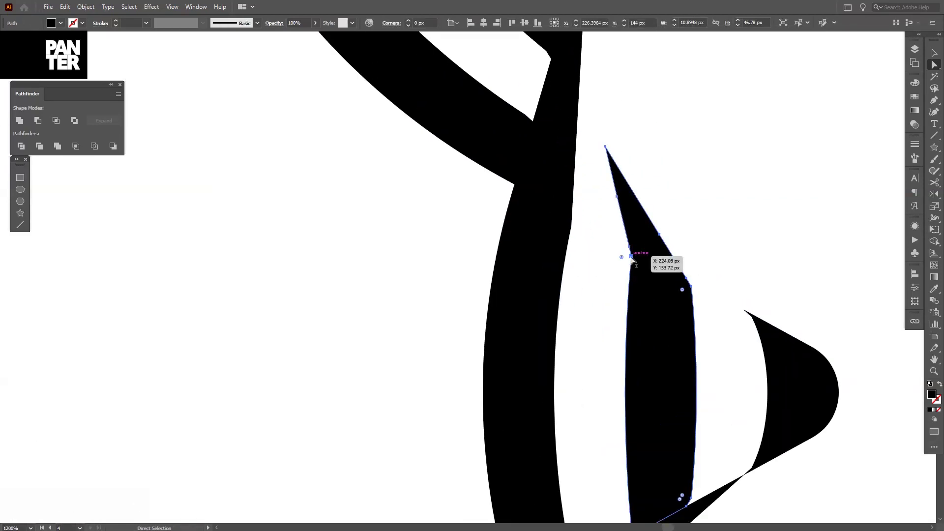
click(632, 260)
scroll(517, 243, down, 2)
scroll(721, 227, down, 2)
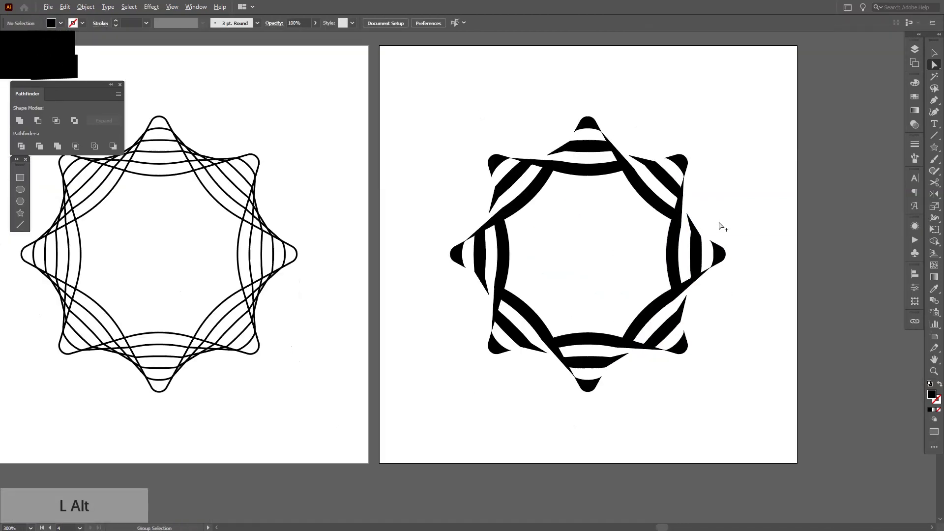
scroll(743, 202, up, 1)
drag(698, 220, 718, 210)
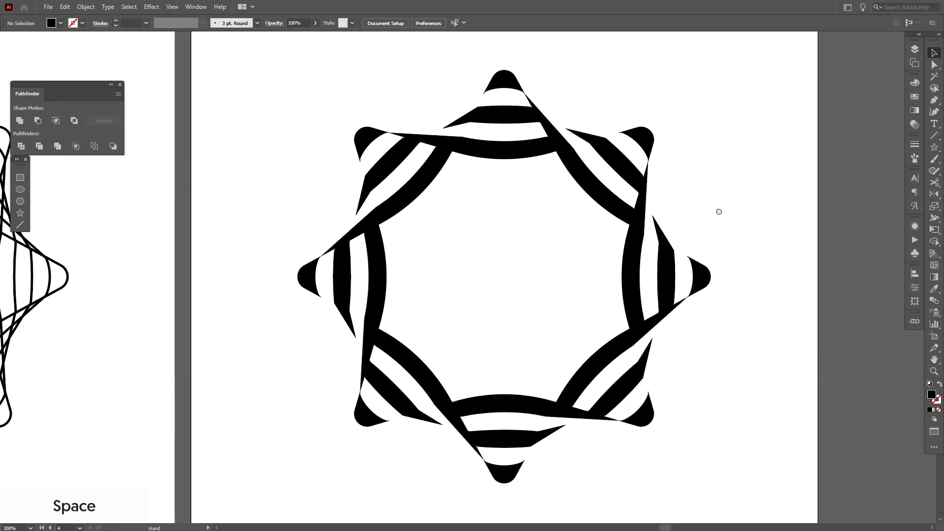